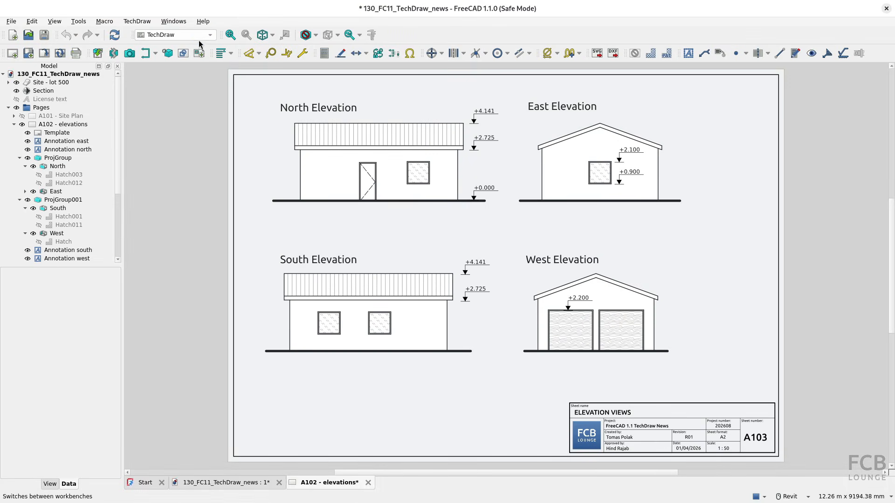
# Bring up the A102 - elevations page and select the South elevation view
pyautogui.click(199, 42)
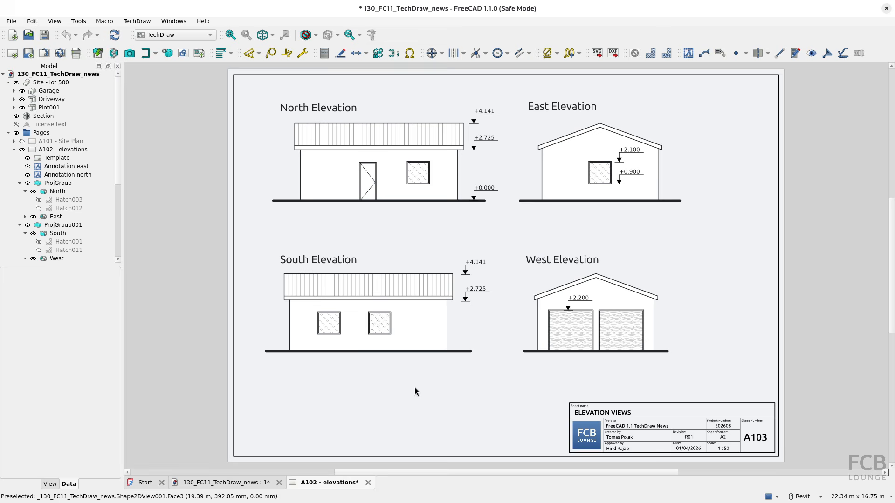
pyautogui.click(420, 351)
pyautogui.click(241, 483)
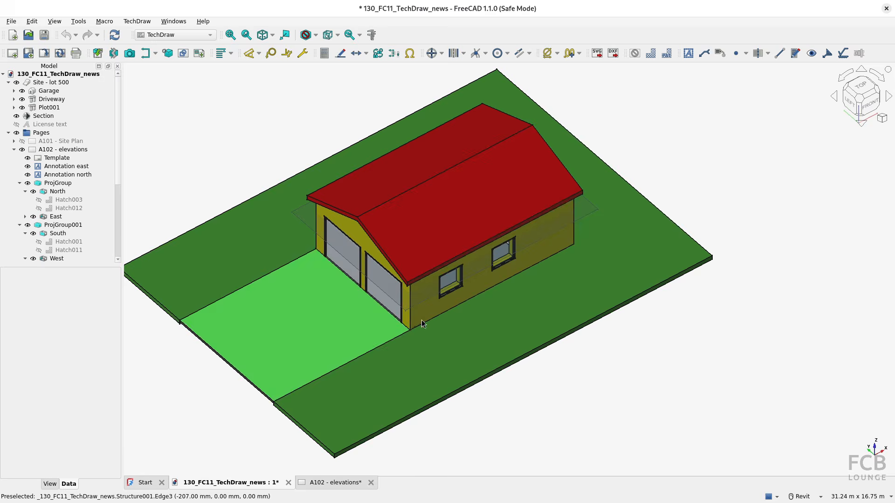
pyautogui.click(349, 482)
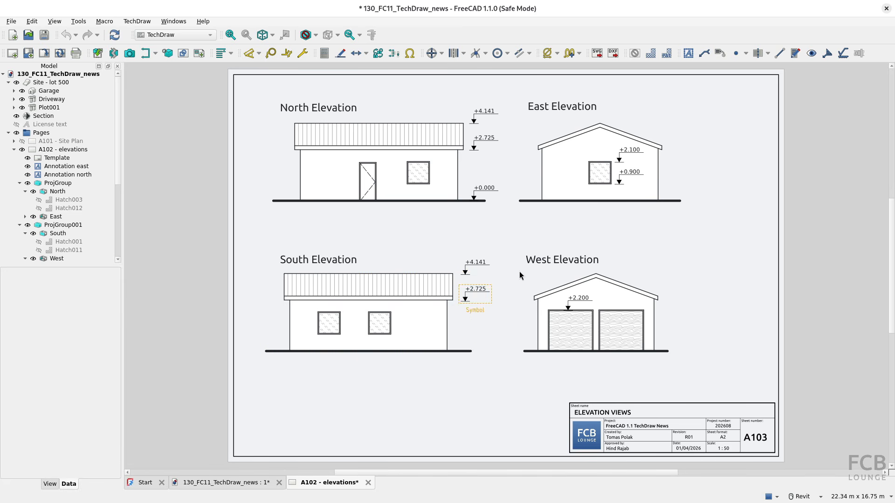
pyautogui.click(635, 54)
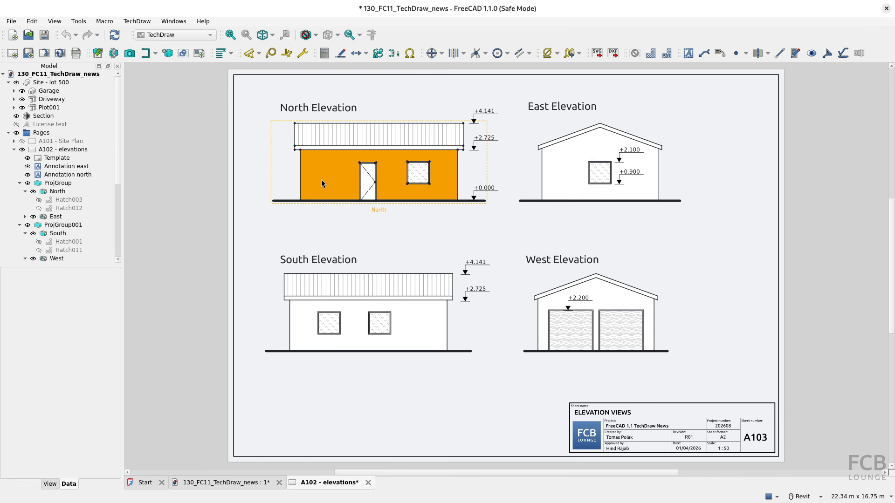
pyautogui.click(285, 180)
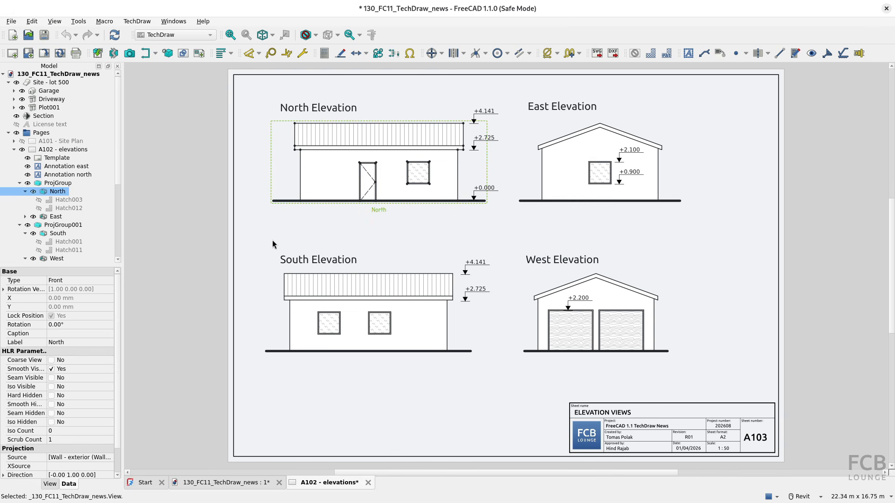
pyautogui.click(527, 171)
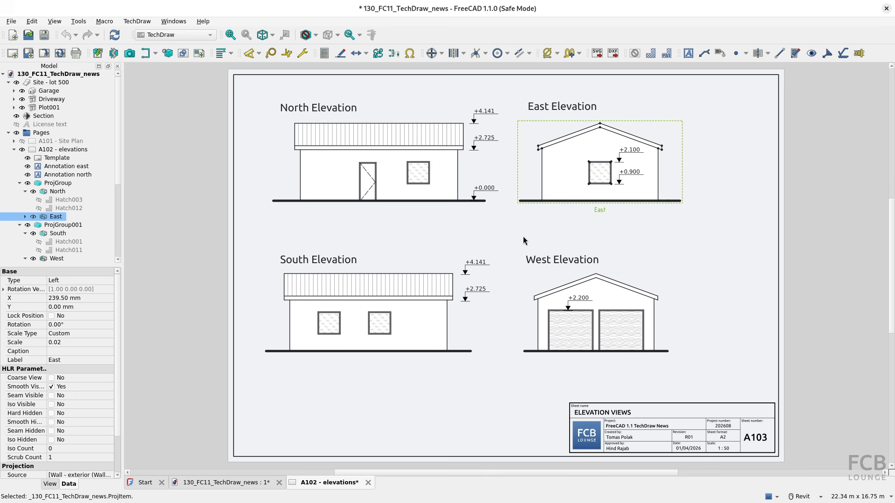
pyautogui.click(485, 148)
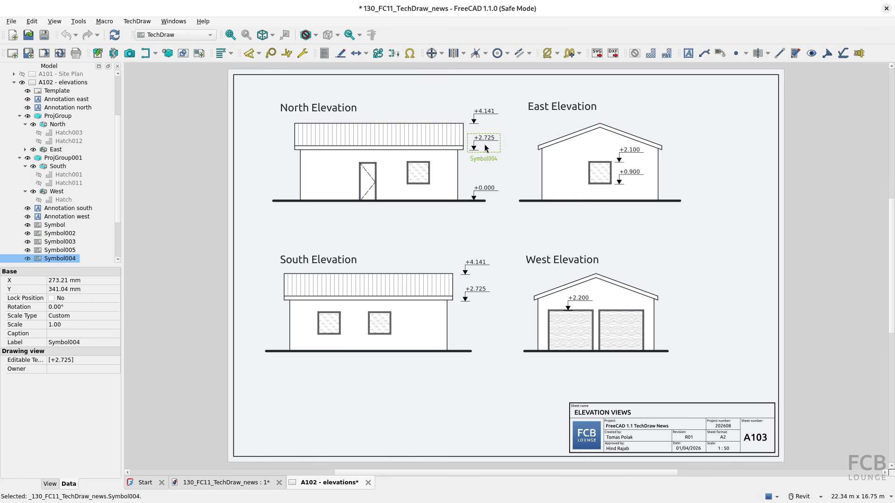
pyautogui.click(486, 123)
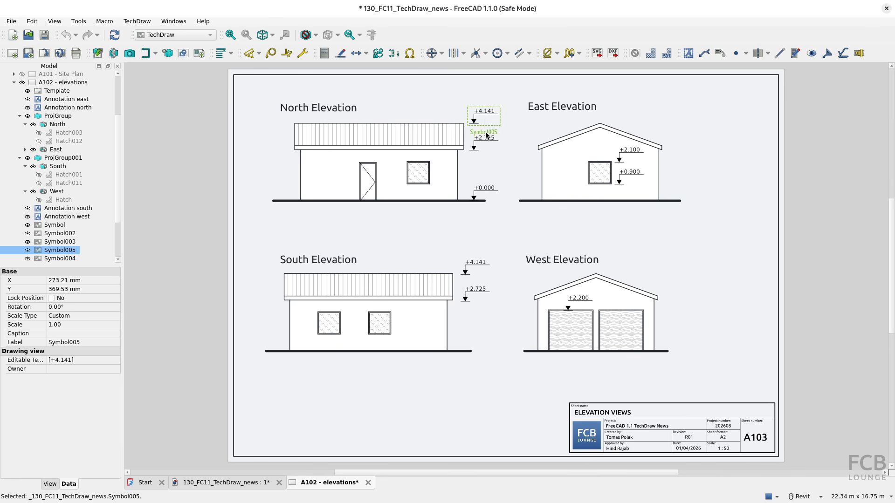
pyautogui.click(486, 197)
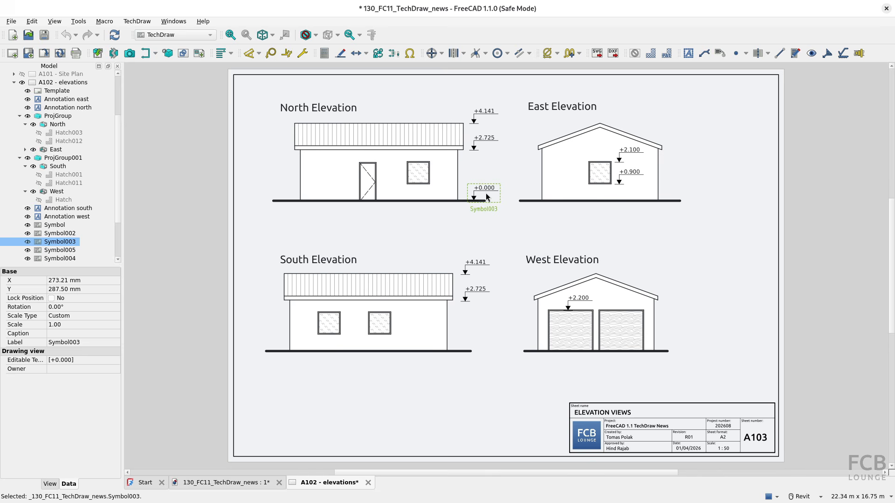
pyautogui.click(481, 246)
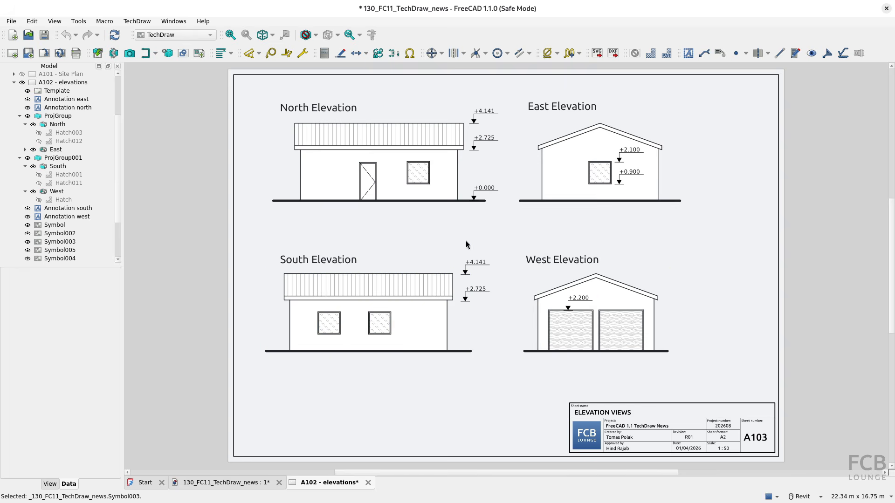
pyautogui.click(470, 342)
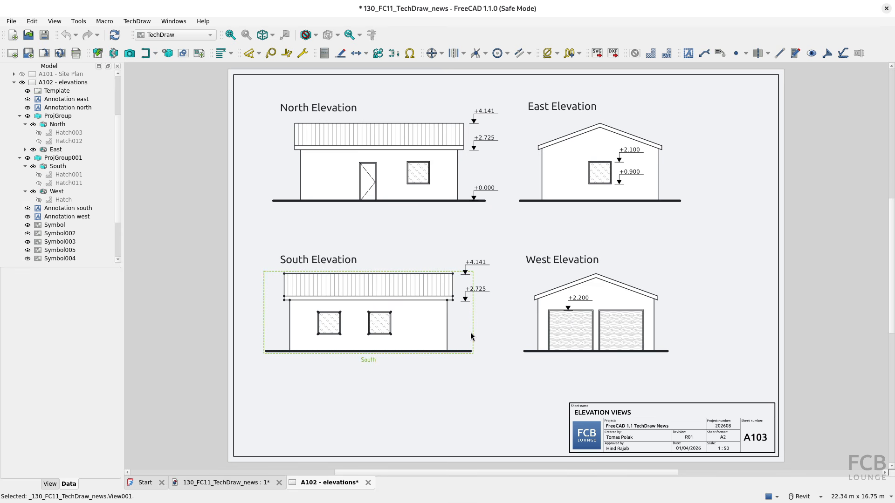
pyautogui.click(473, 397)
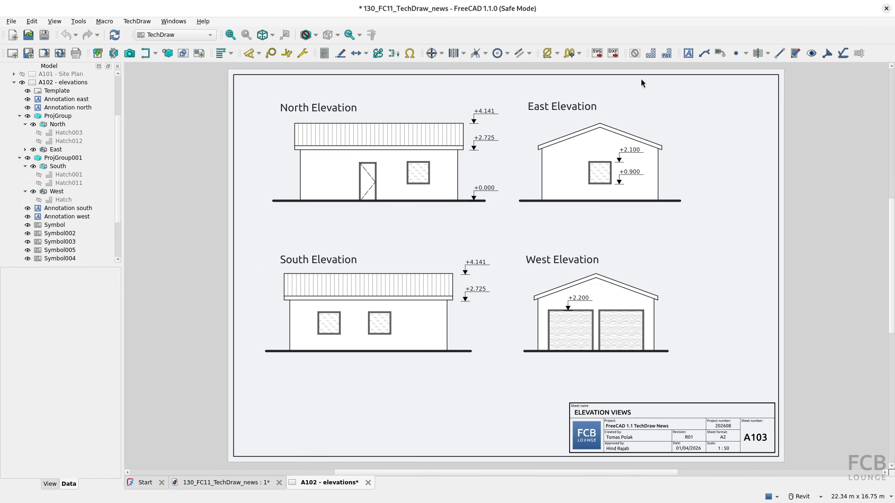
pyautogui.click(634, 53)
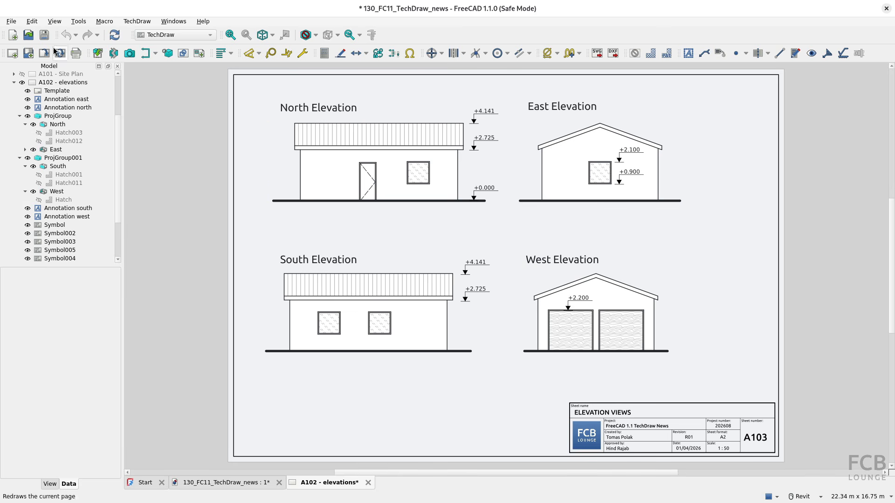
# In Preferences > TechDraw > General, change View frames mode from Auto to Manual
pyautogui.click(31, 21)
pyautogui.click(58, 237)
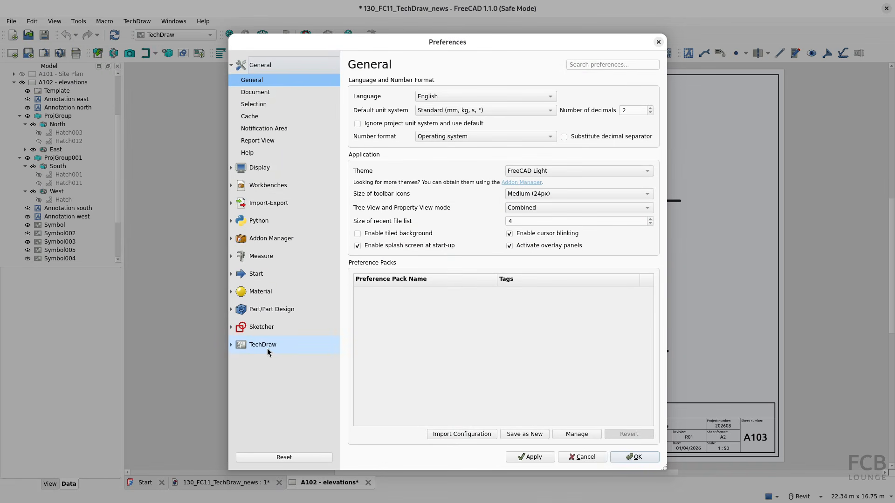
pyautogui.click(267, 349)
pyautogui.click(253, 275)
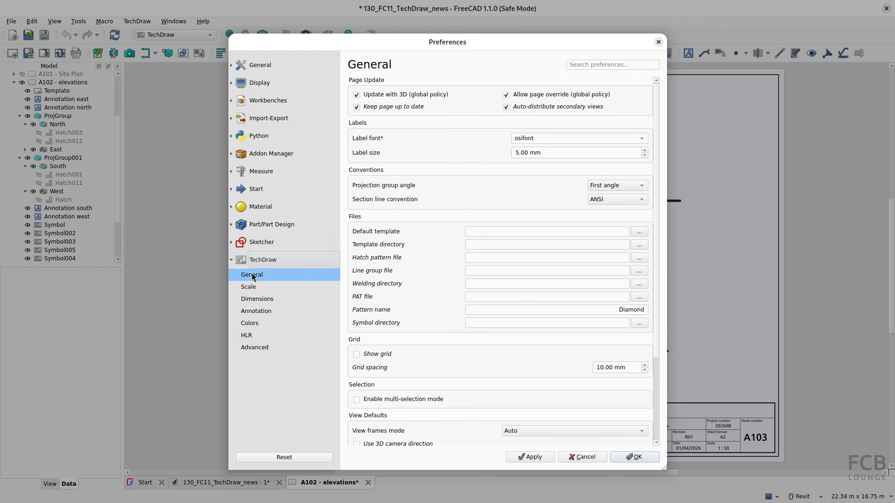
pyautogui.click(253, 273)
pyautogui.moveTo(657, 207); pyautogui.dragTo(668, 333)
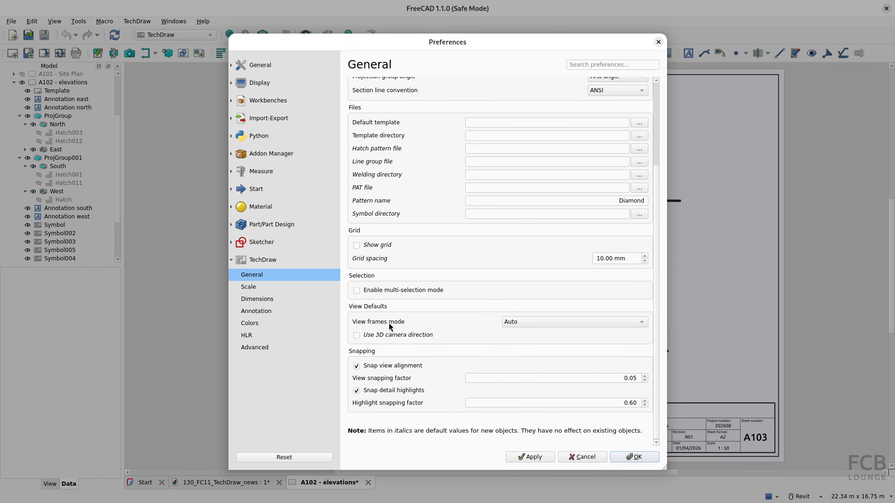
pyautogui.click(575, 322)
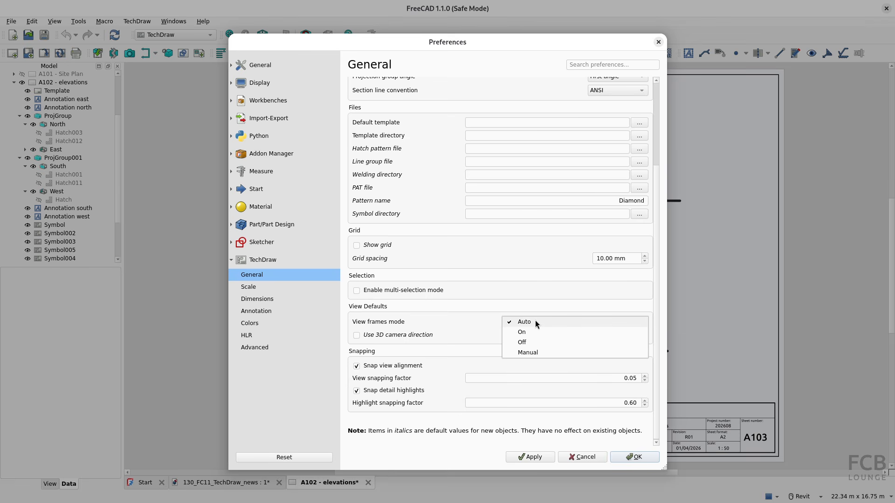
pyautogui.click(527, 352)
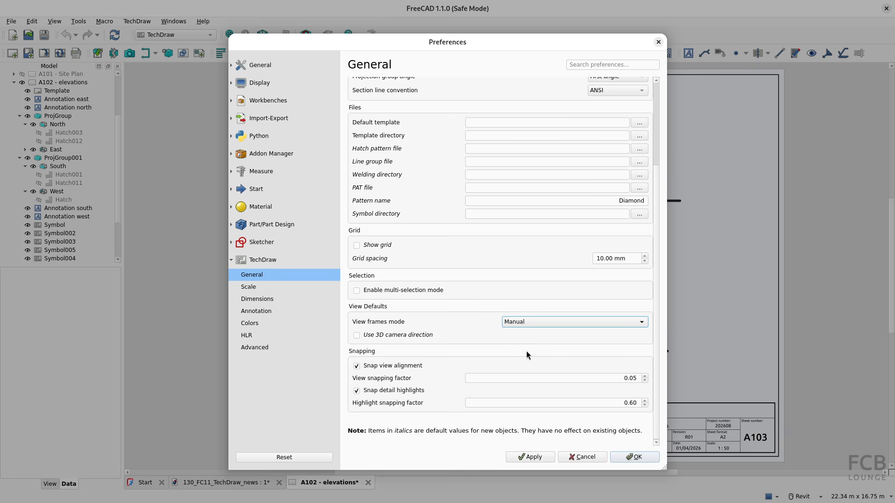
pyautogui.click(635, 457)
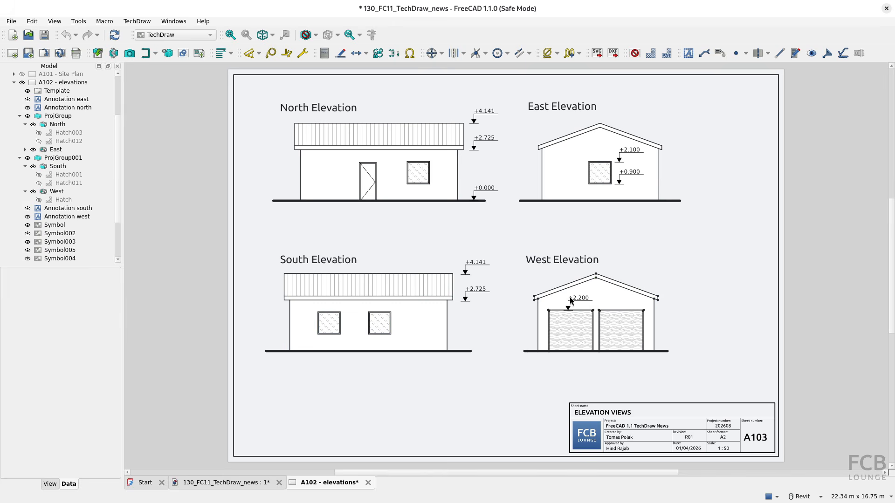
# Toggle view frames on and off, then set the View frames mode preference to Auto
pyautogui.click(634, 53)
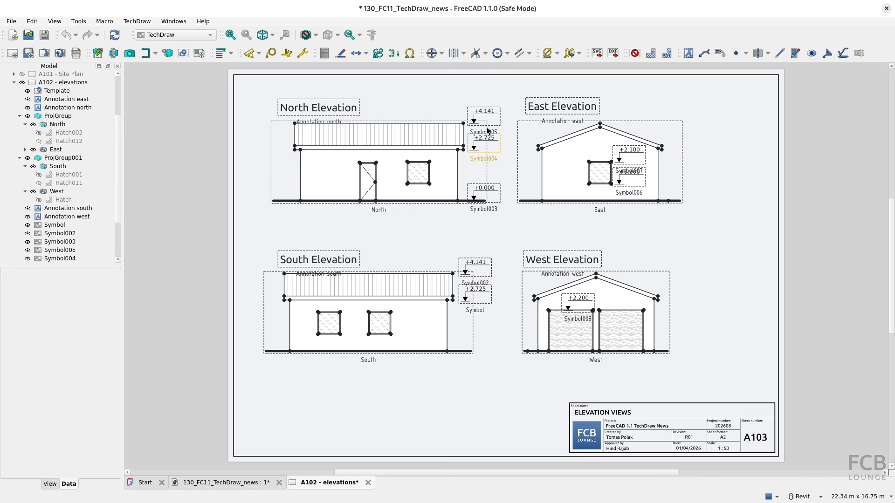
pyautogui.click(635, 53)
pyautogui.click(33, 22)
pyautogui.click(112, 235)
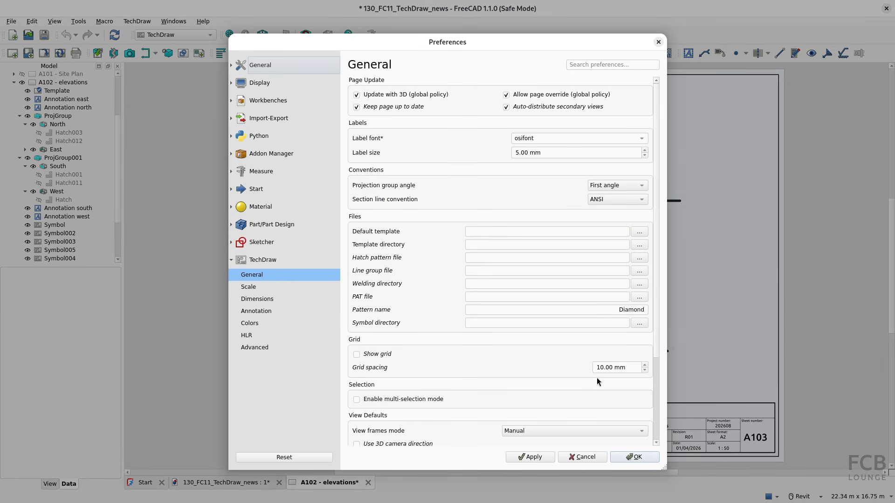
pyautogui.click(600, 431)
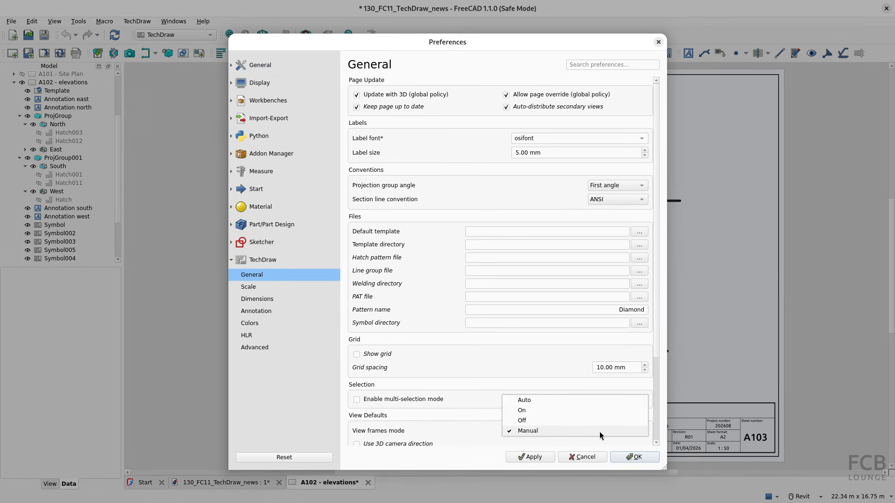
pyautogui.click(521, 404)
pyautogui.click(637, 456)
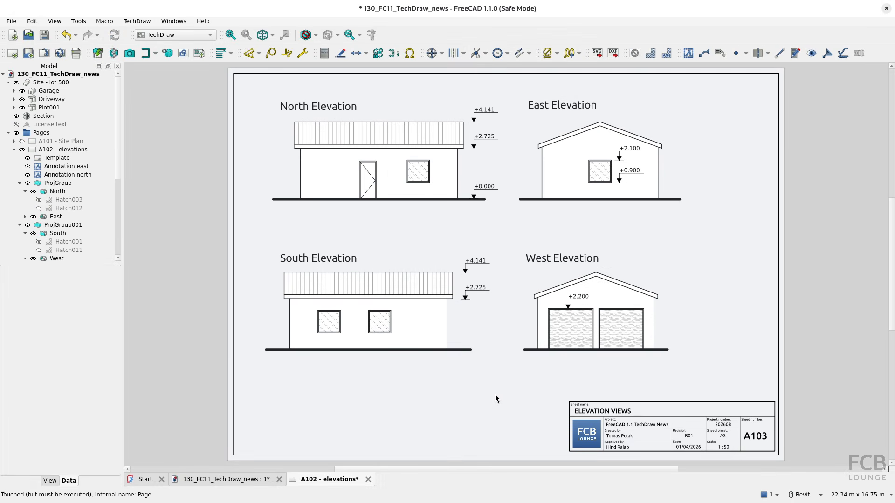
# Annotate the East Elevation wall face with a 20.86 m² area label placed above the roof
pyautogui.click(573, 155)
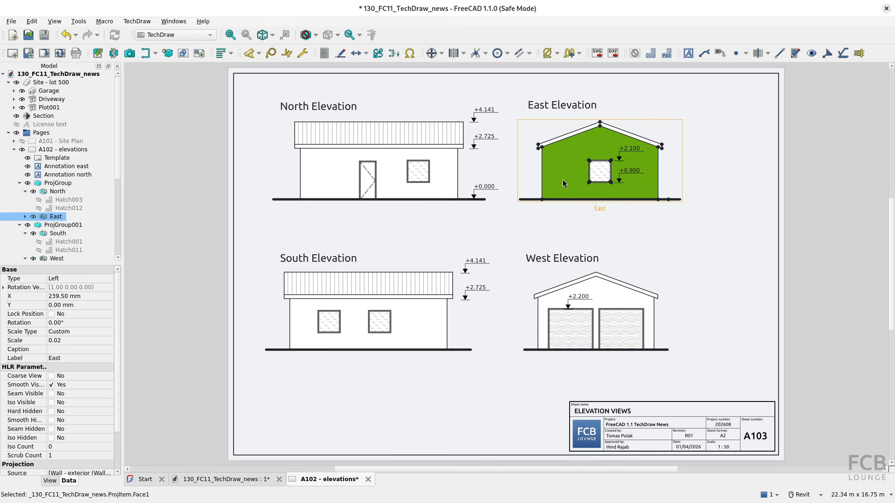
pyautogui.click(259, 53)
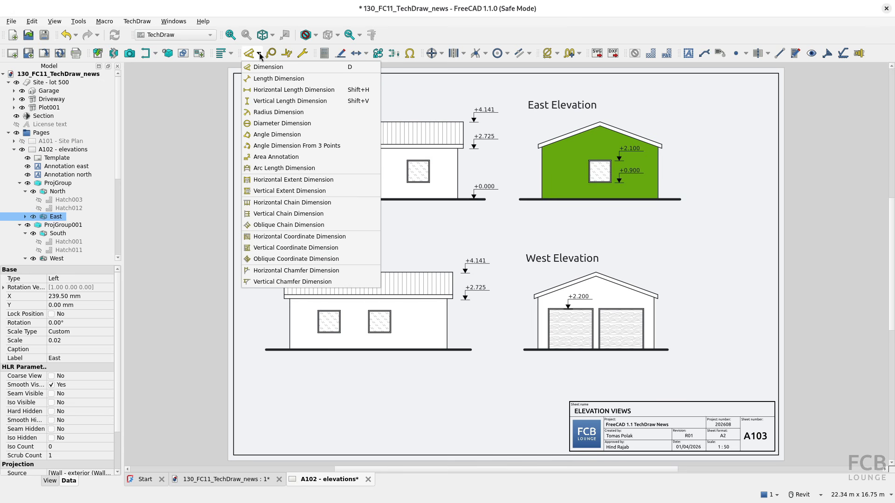
pyautogui.click(278, 157)
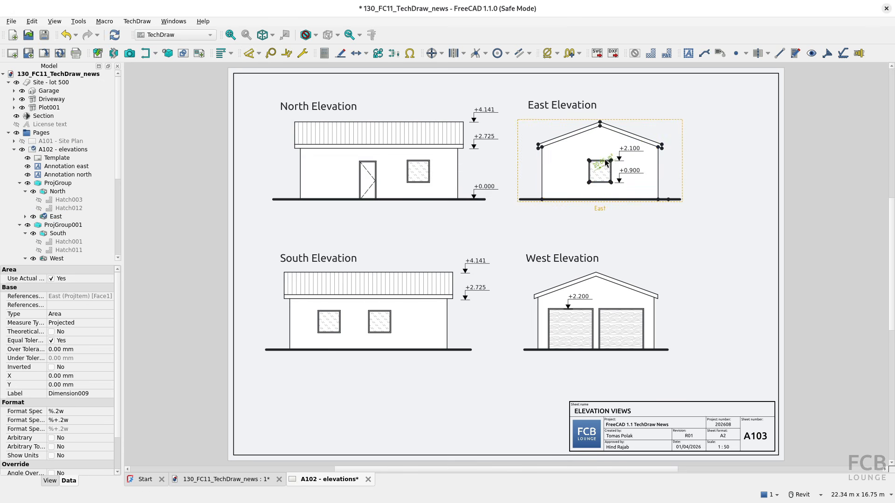
pyautogui.moveTo(611, 159); pyautogui.dragTo(641, 112)
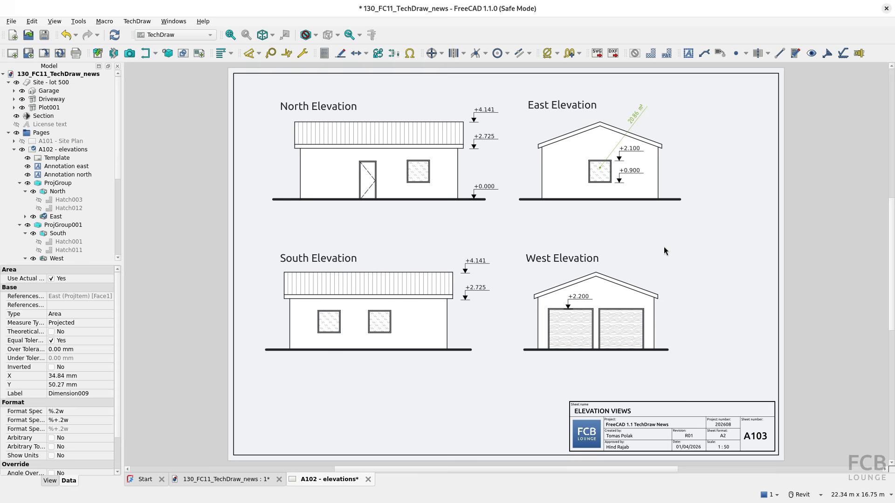
pyautogui.click(694, 266)
# Dimension the South Elevation's wall height (2727.21) and ground-to-roof-top height (4141.14) on its left
pyautogui.scroll(-1, 450, 411)
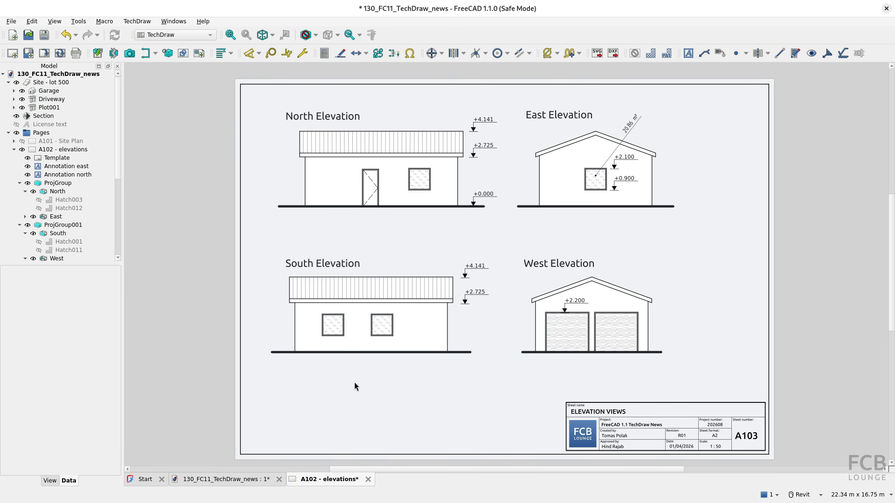
pyautogui.click(295, 332)
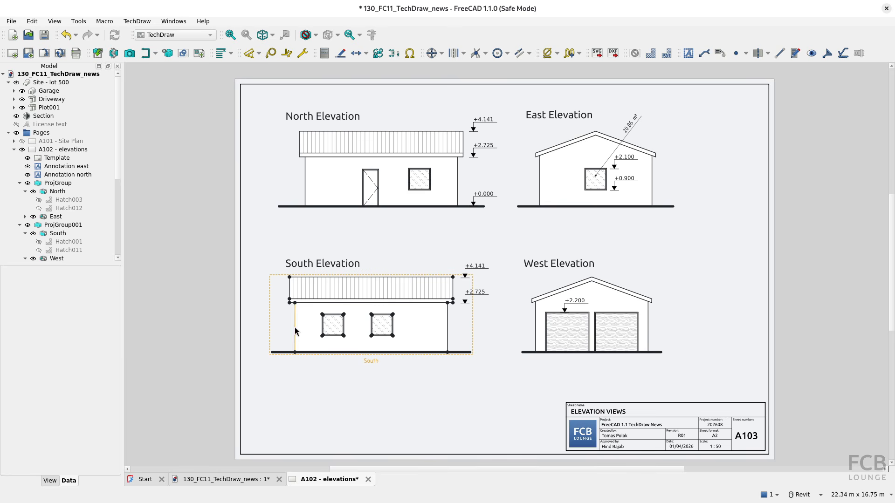
pyautogui.click(249, 55)
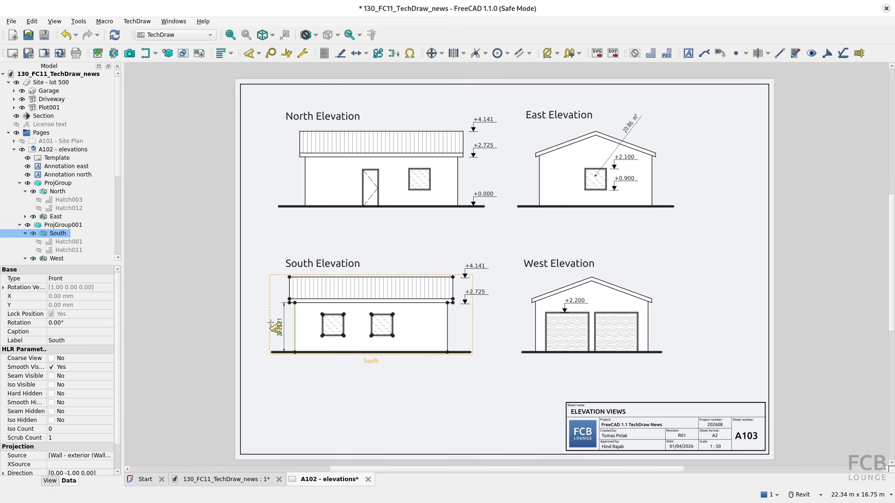
pyautogui.click(271, 324)
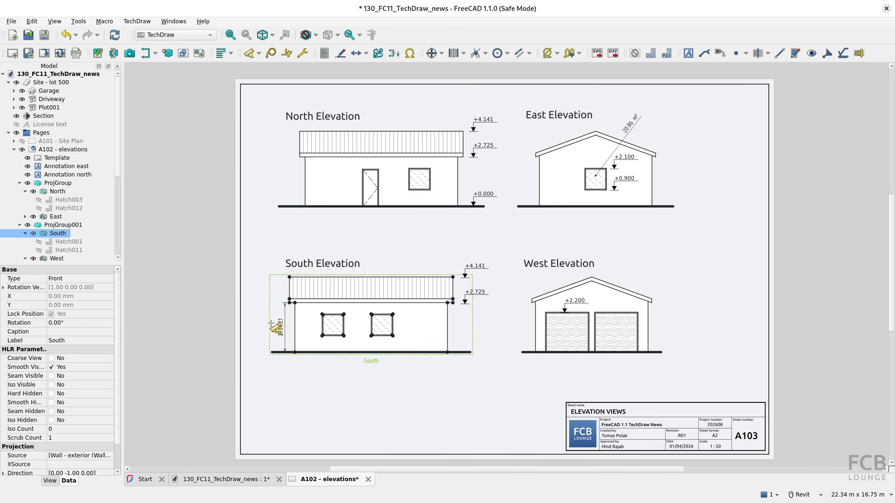
pyautogui.click(462, 352)
pyautogui.click(453, 277)
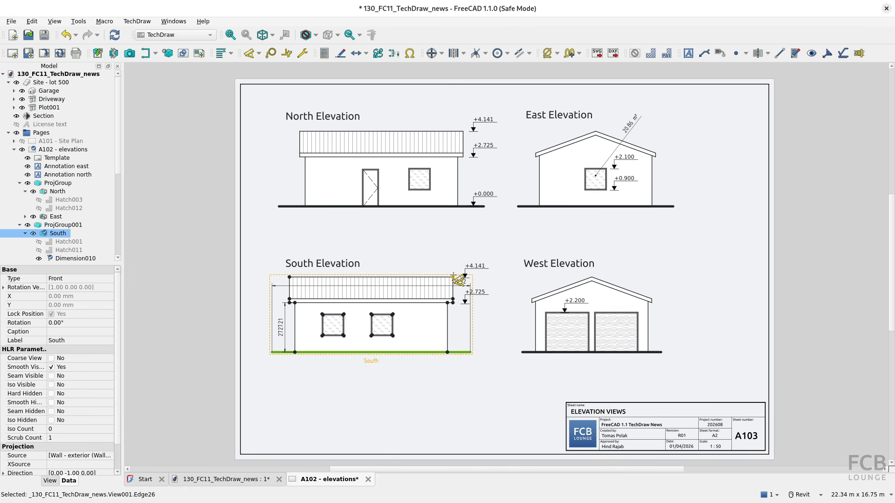
pyautogui.click(266, 314)
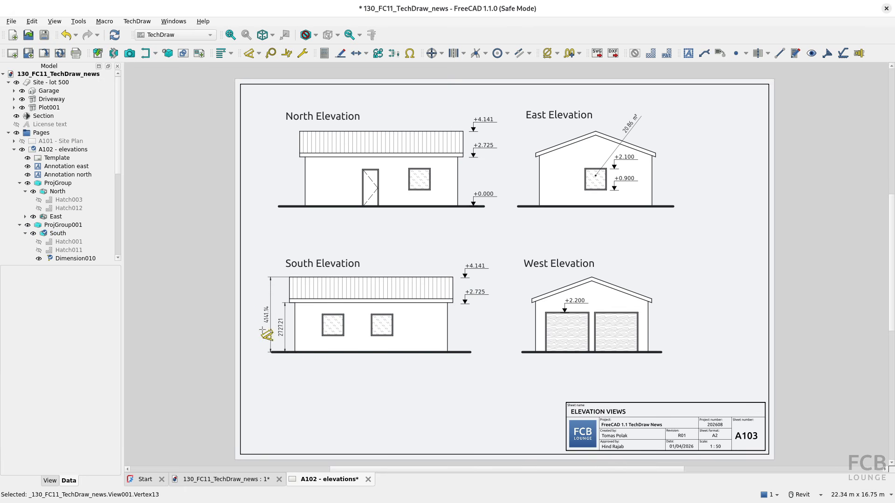
pyautogui.scroll(5, 270, 351)
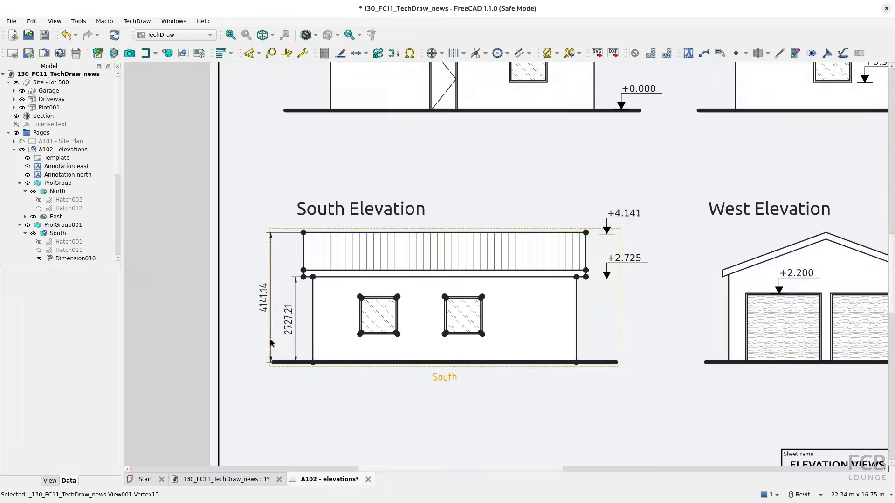
pyautogui.scroll(-2, 270, 343)
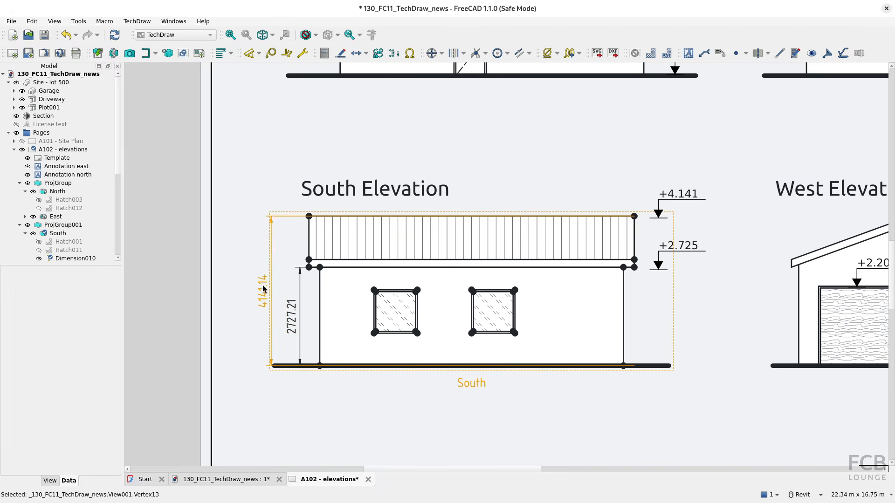
pyautogui.click(292, 317)
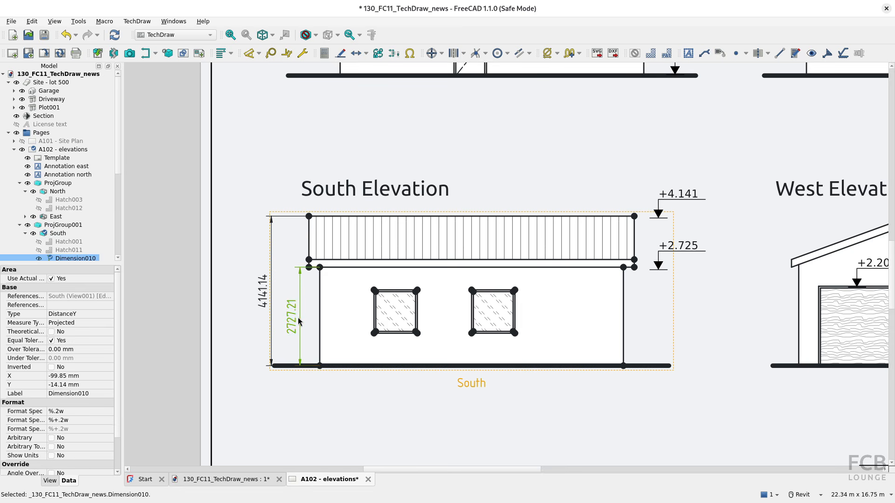
pyautogui.scroll(-1, 78, 253)
# Change the wall-height dimension's format specifier from %.2w to %5r so it reads 2725
pyautogui.doubleClick(75, 233)
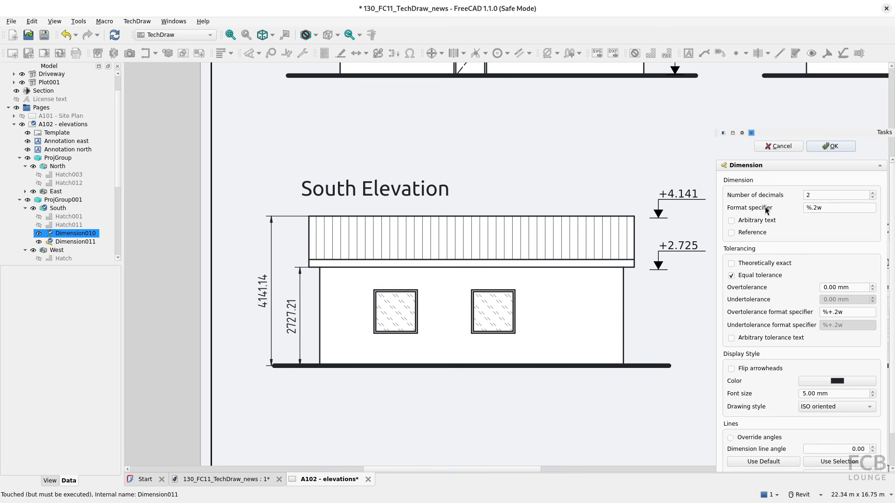
pyautogui.click(829, 208)
pyautogui.press('BackSpace')
pyautogui.write('r')
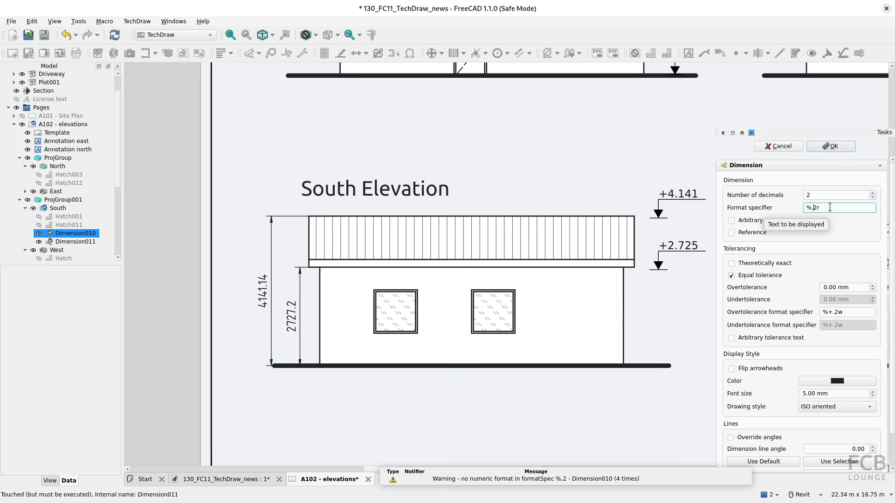
pyautogui.press('BackSpace')
pyautogui.press('BackSpace')
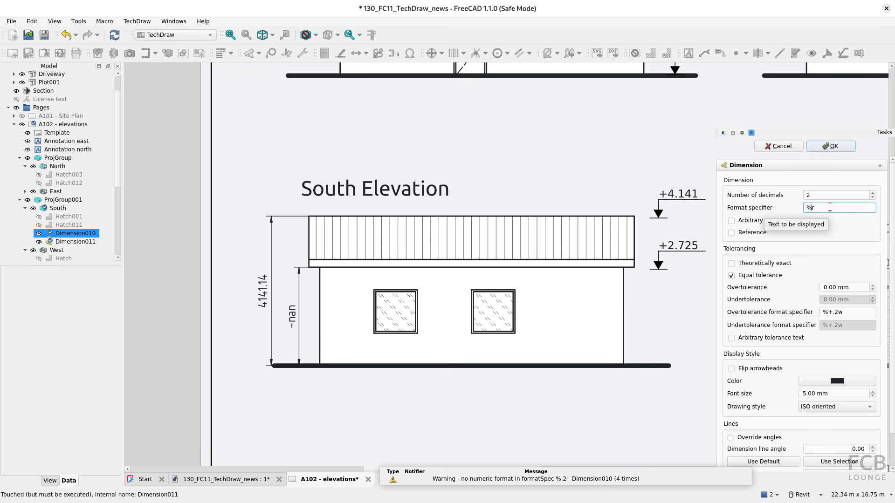
pyautogui.write('5')
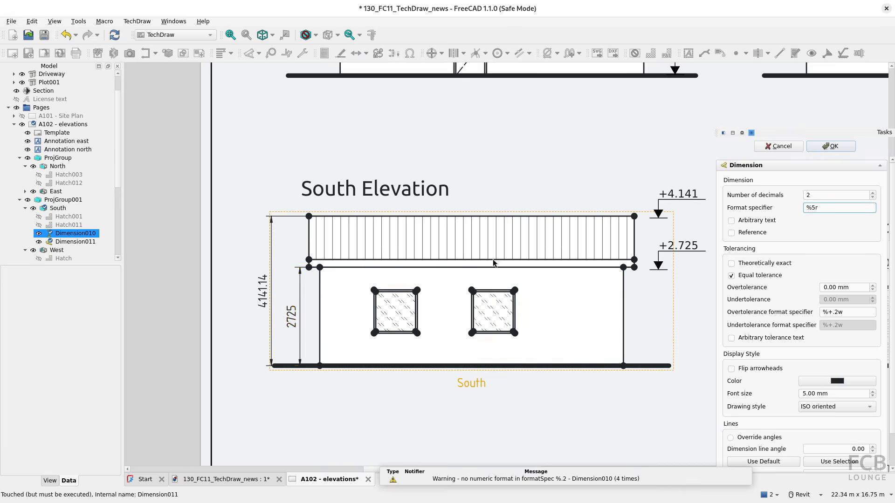
pyautogui.click(838, 146)
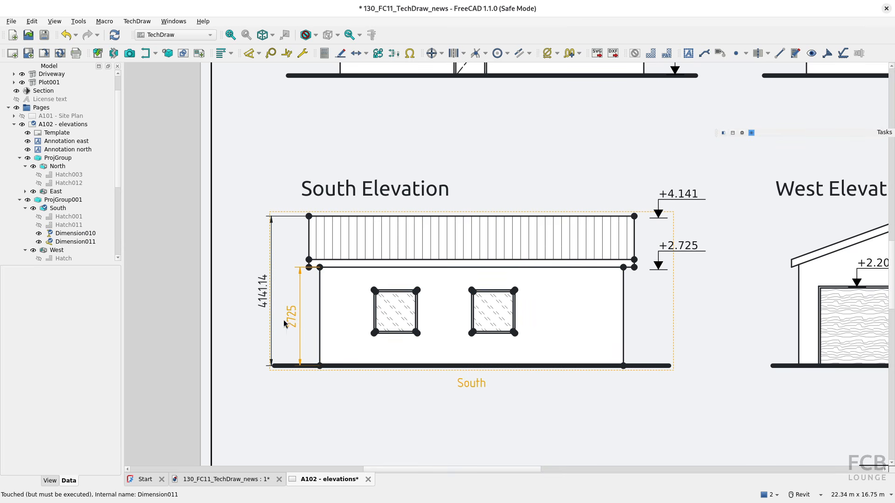
# Change the overall-height dimension's format specifier to %50r so it reads 4150
pyautogui.click(269, 297)
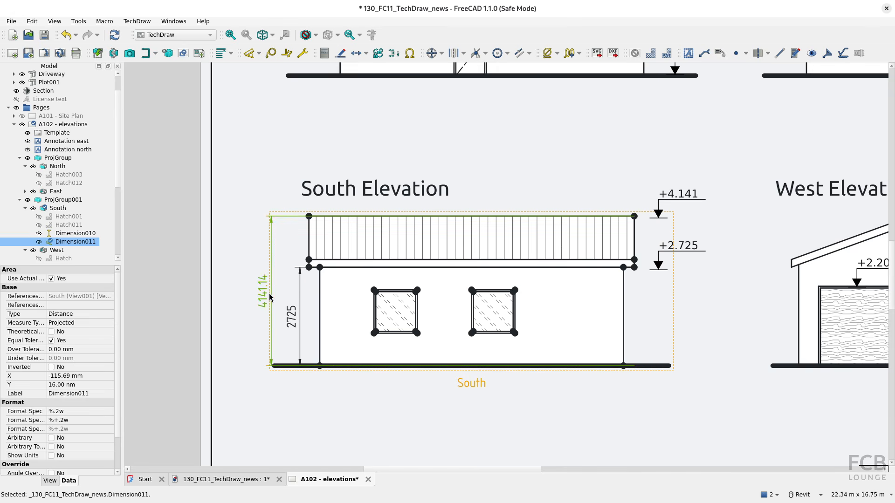
pyautogui.doubleClick(269, 297)
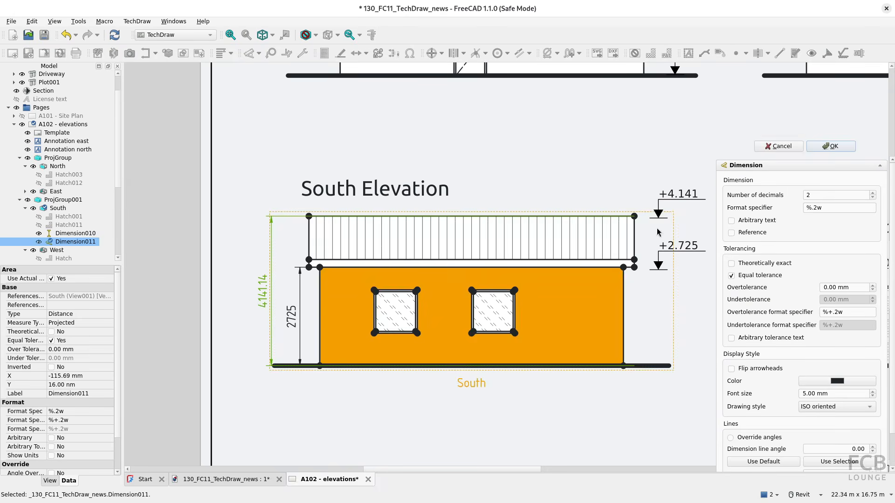
pyautogui.click(812, 210)
pyautogui.press('Delete')
pyautogui.press('Delete')
pyautogui.write('10')
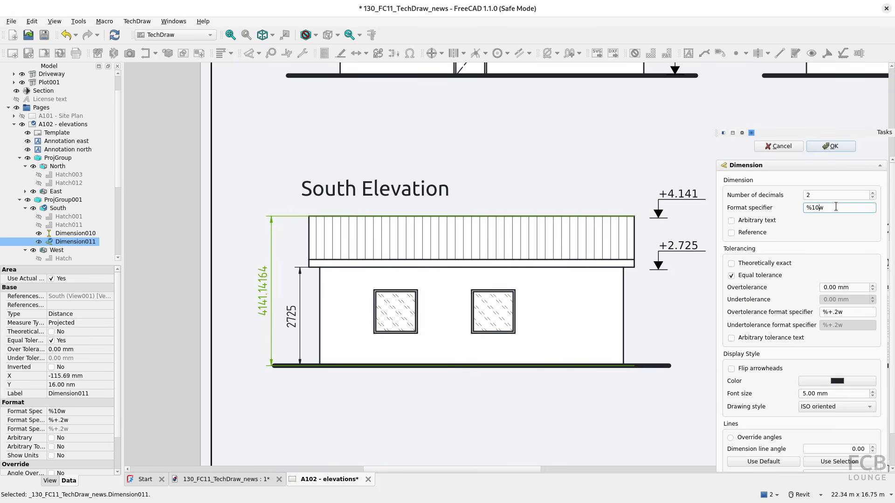
pyautogui.press('Delete')
pyautogui.write('r')
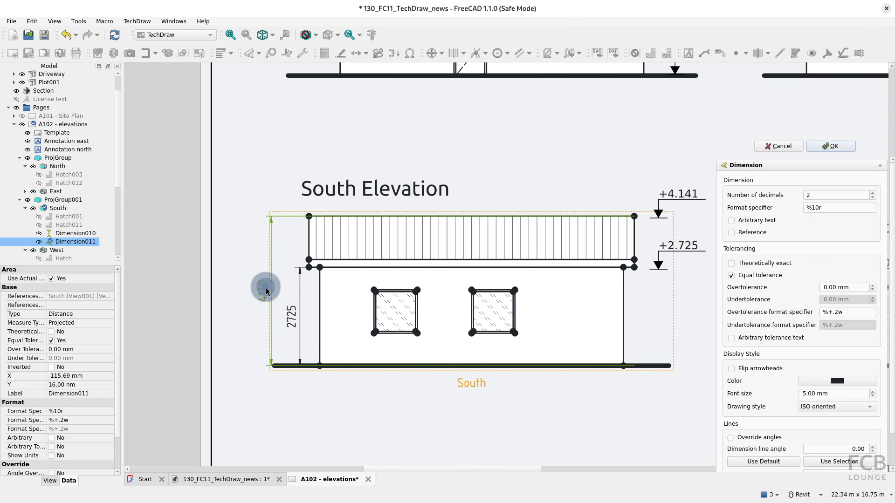
pyautogui.click(811, 207)
pyautogui.press('Delete')
pyautogui.write('5')
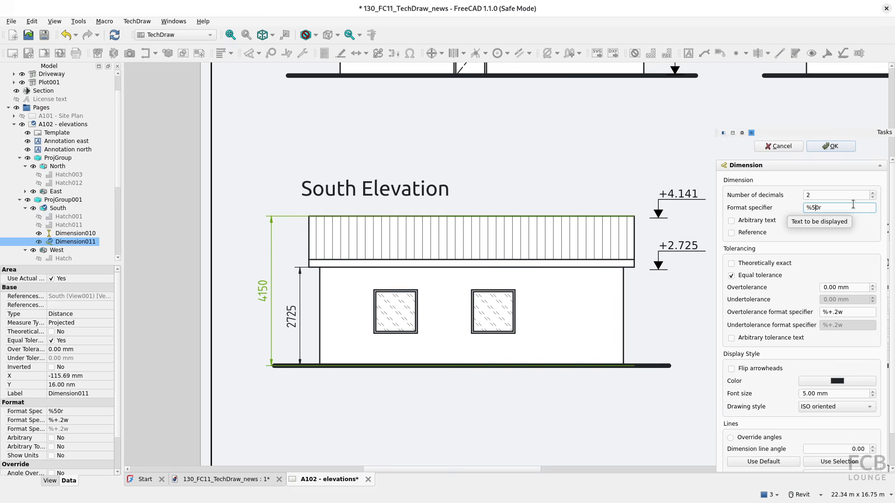
pyautogui.press('BackSpace')
pyautogui.write('1')
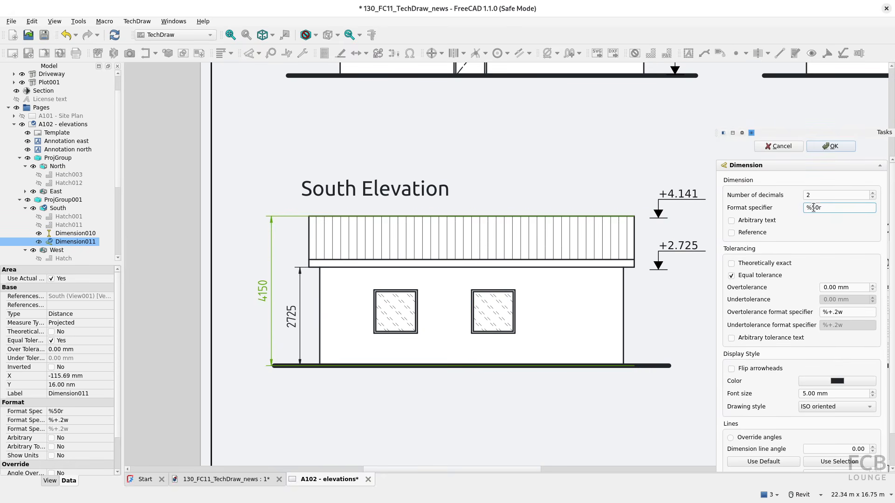
pyautogui.click(833, 147)
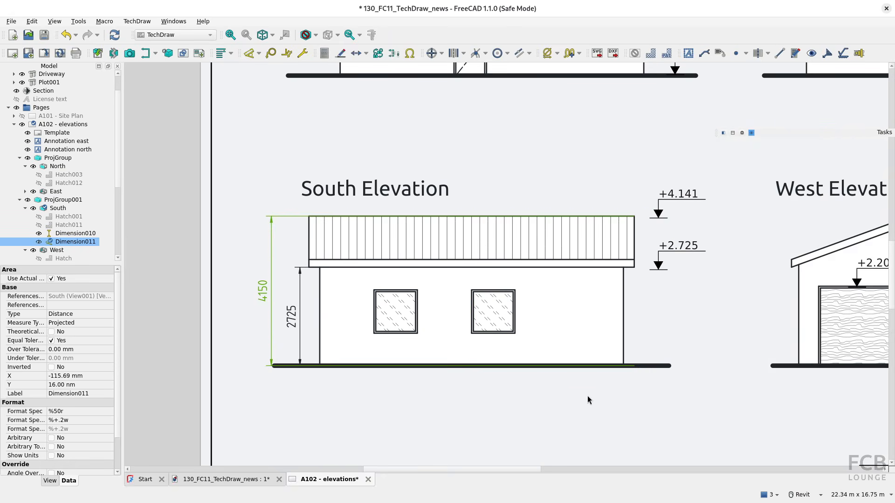
# Dimension the South Elevation's right wall edge, placing the dimension on the right side
pyautogui.scroll(-1, 620, 406)
pyautogui.scroll(-3, 620, 406)
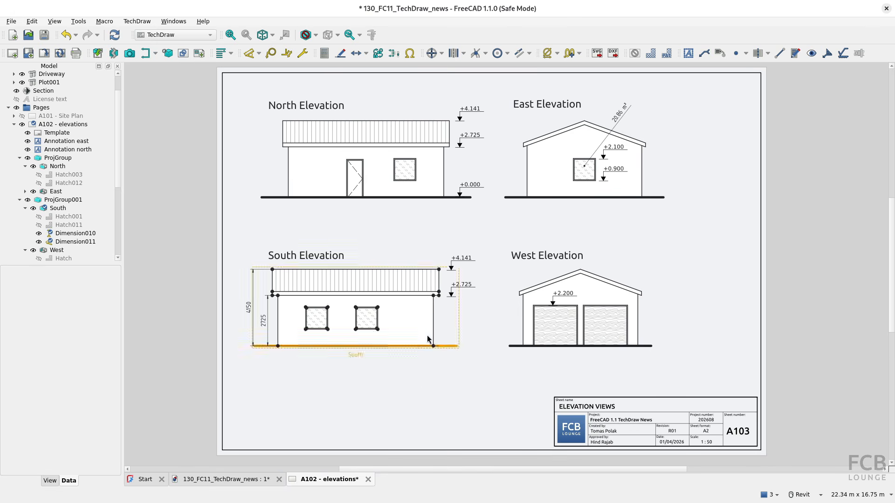
pyautogui.click(433, 322)
pyautogui.press('d')
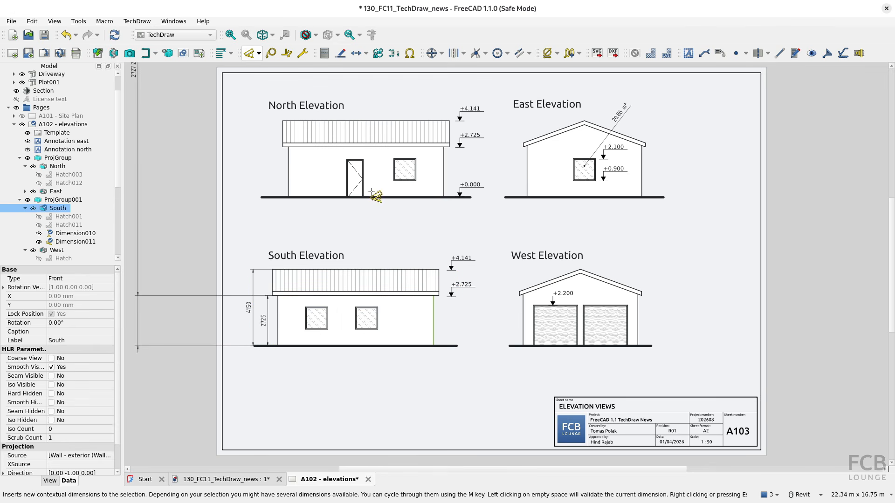
pyautogui.click(481, 321)
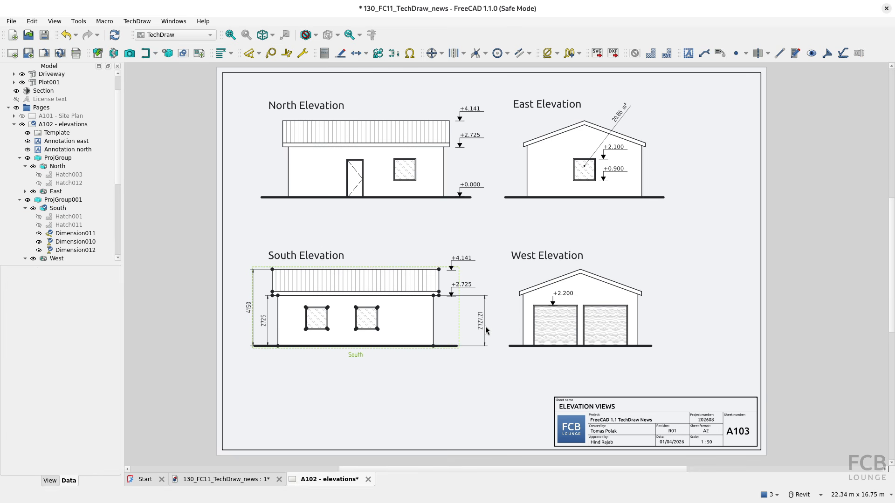
# Give the new dimension one decimal and mark it as a reference, showing (2727.2)
pyautogui.doubleClick(483, 329)
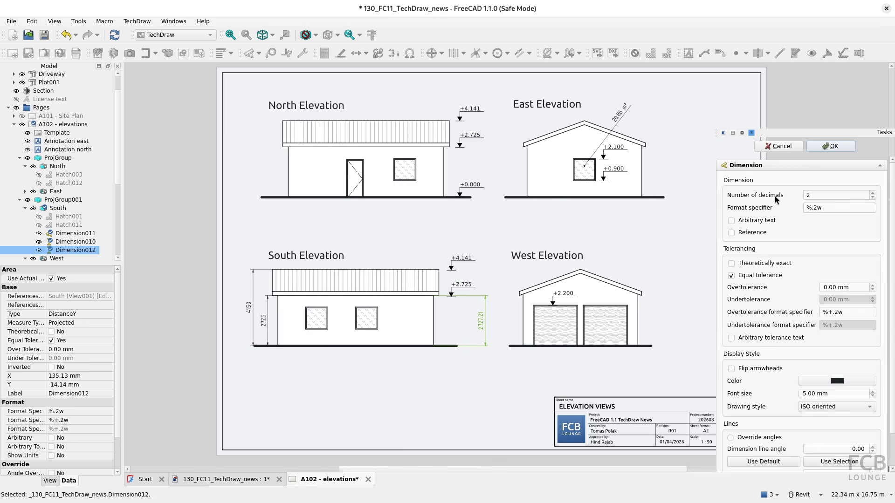
pyautogui.click(873, 193)
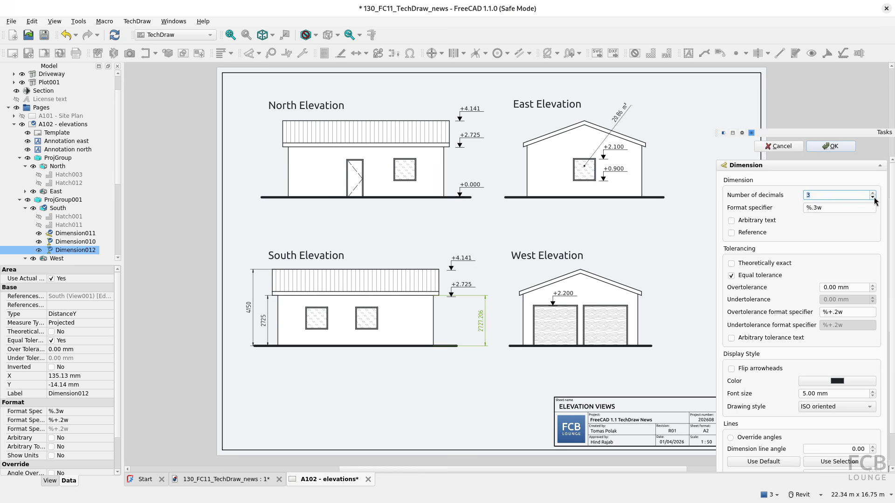
pyautogui.click(874, 197)
pyautogui.click(874, 198)
pyautogui.click(873, 198)
pyautogui.click(731, 233)
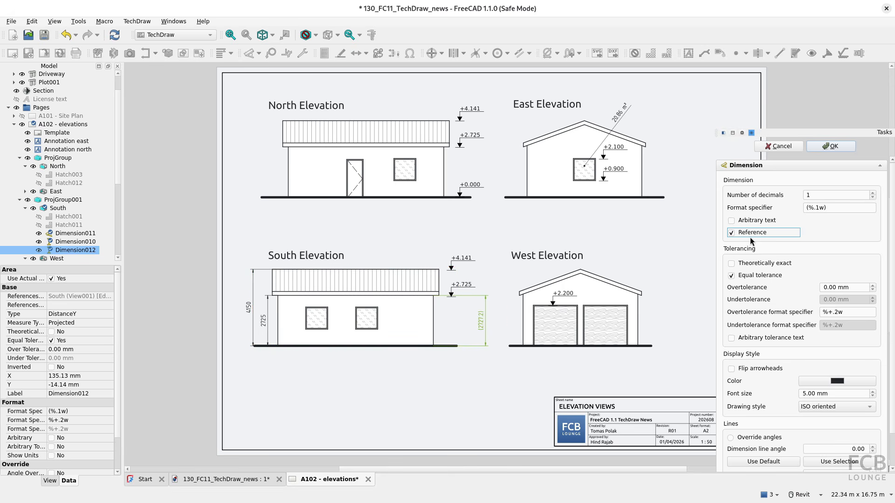
pyautogui.click(832, 147)
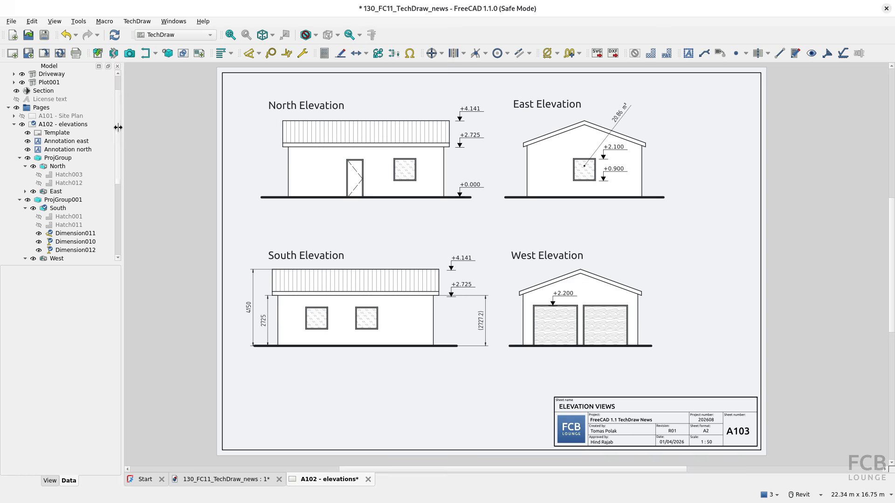
# Insert elevation_symbol_up-right_CZ.svg and place the +0.000 symbol at the West Elevation ground line
pyautogui.click(97, 55)
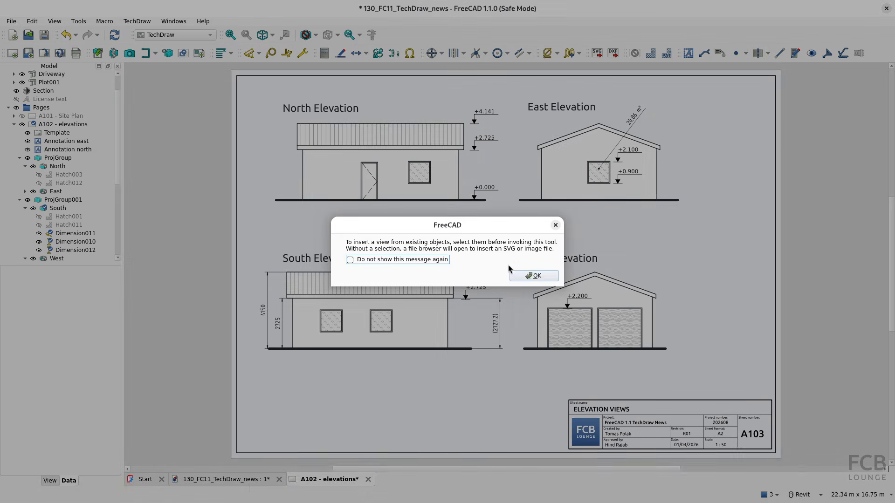
pyautogui.click(521, 274)
pyautogui.click(327, 226)
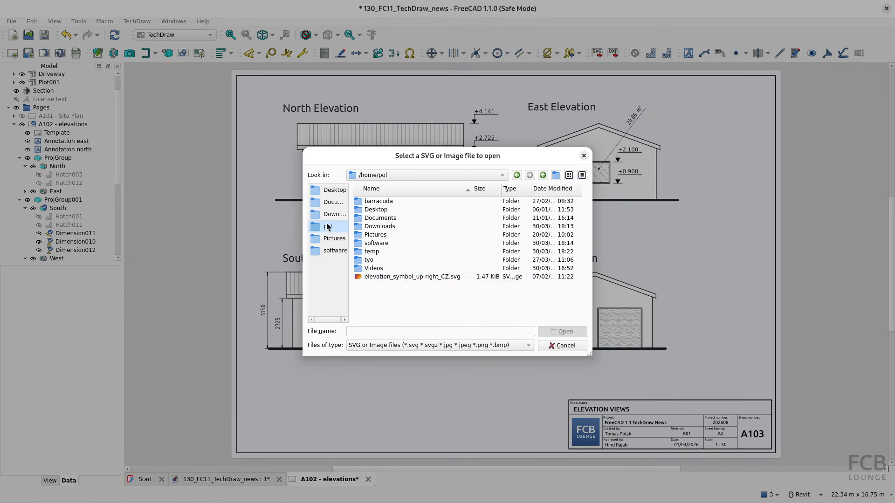
pyautogui.click(390, 277)
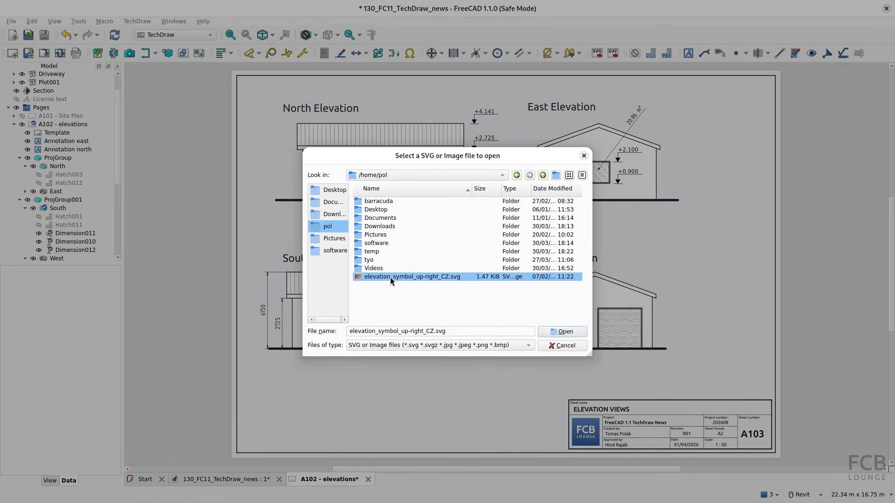
pyautogui.click(561, 331)
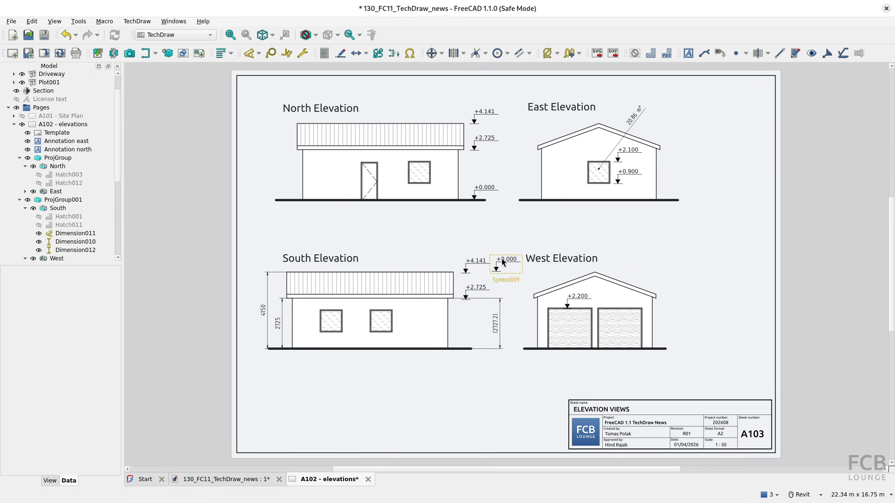
pyautogui.moveTo(506, 265); pyautogui.dragTo(685, 337)
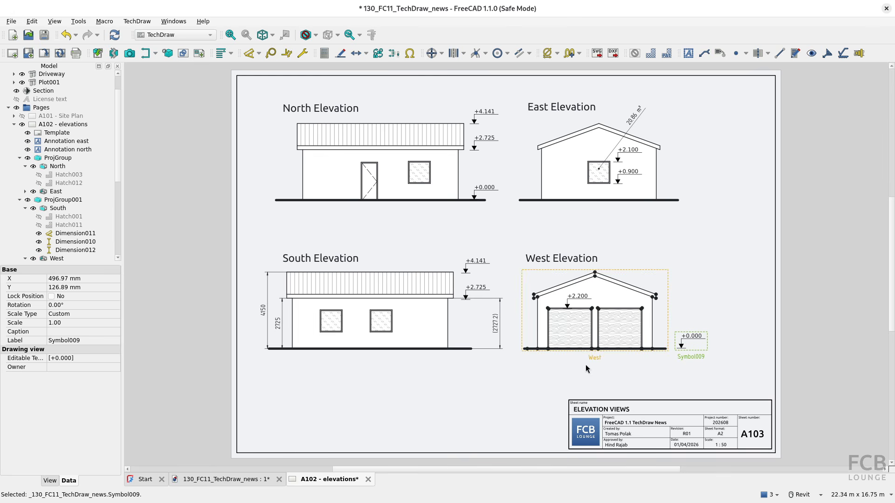
# Start a detail view of the West Elevation with a 500 mm radius
pyautogui.click(505, 384)
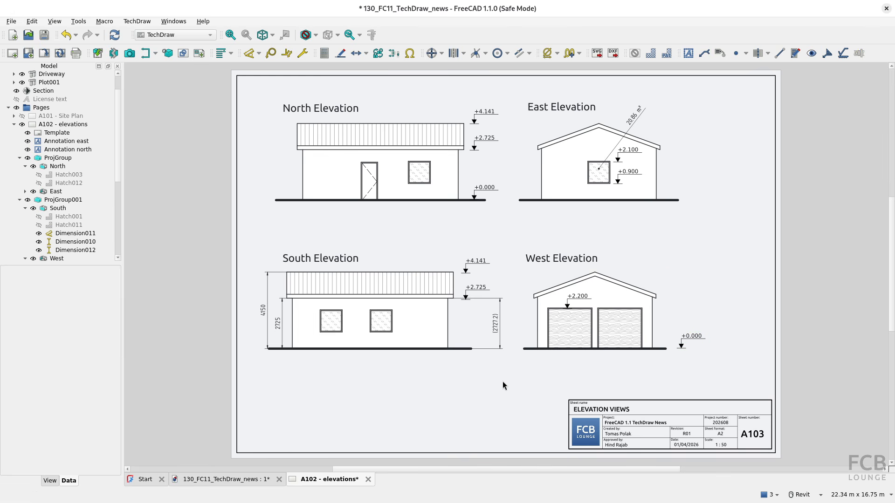
pyautogui.click(637, 301)
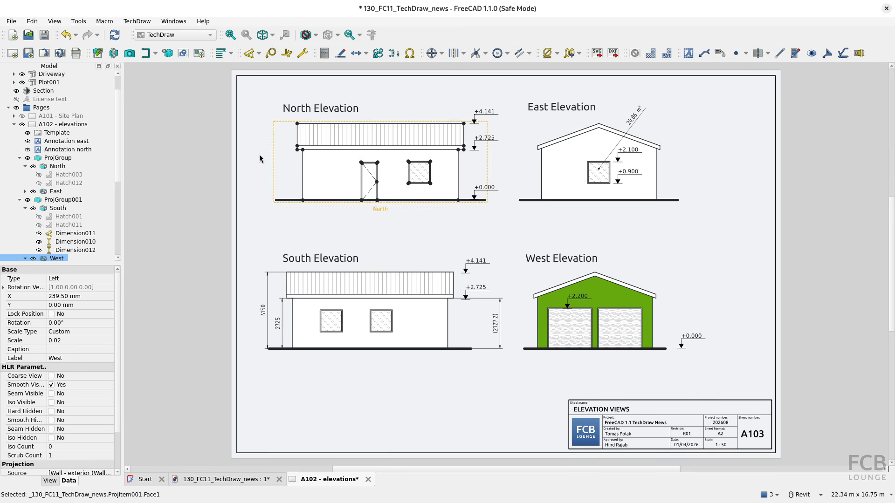
pyautogui.click(167, 53)
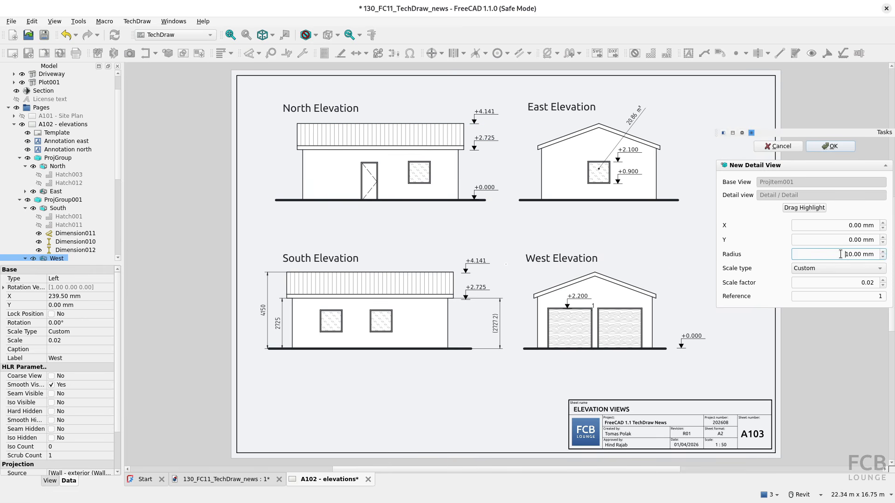
pyautogui.click(882, 260)
pyautogui.write('500')
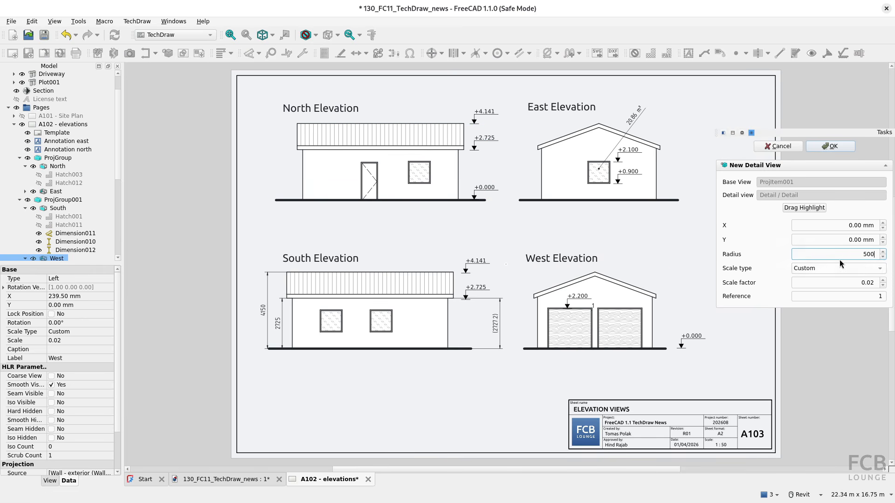
pyautogui.click(835, 240)
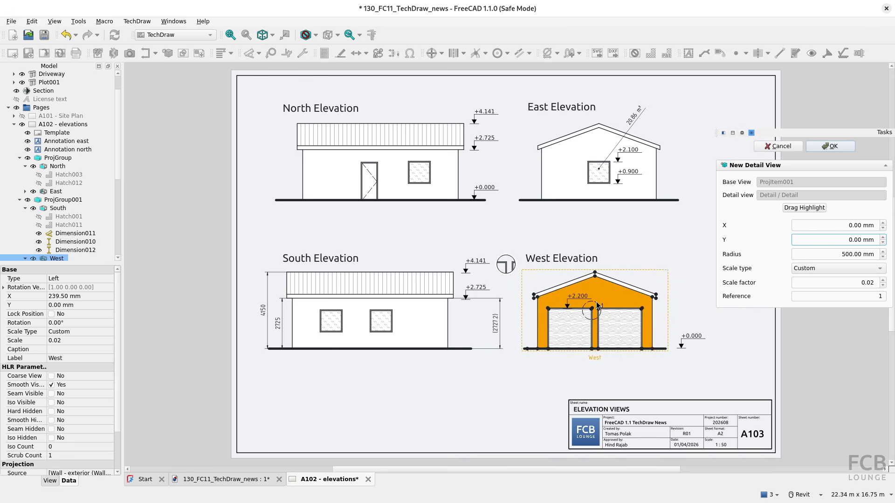
# Centre the detail circle on the right roof eave, set scale 0.10, and create the detail
pyautogui.click(803, 208)
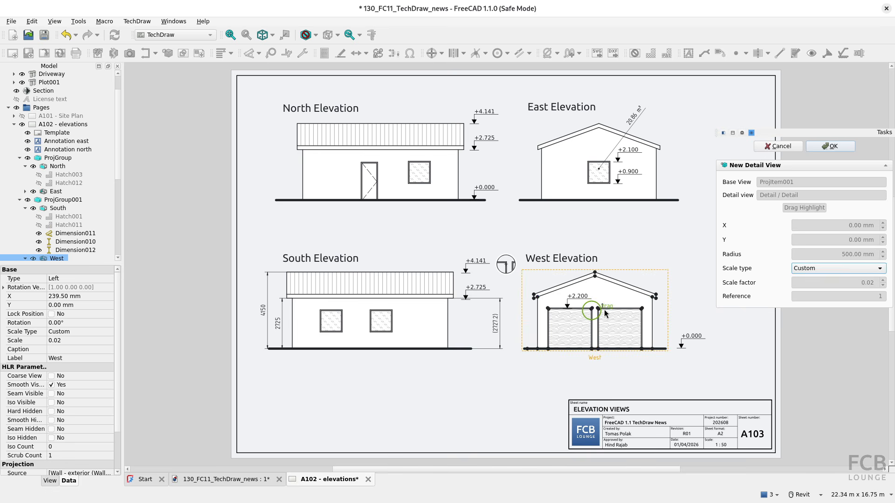
pyautogui.moveTo(621, 302); pyautogui.dragTo(660, 293)
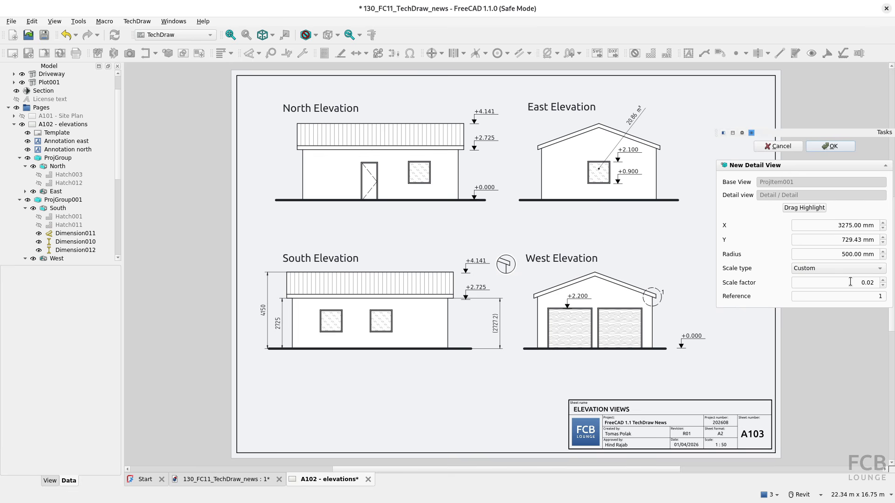
pyautogui.click(868, 282)
pyautogui.click(837, 257)
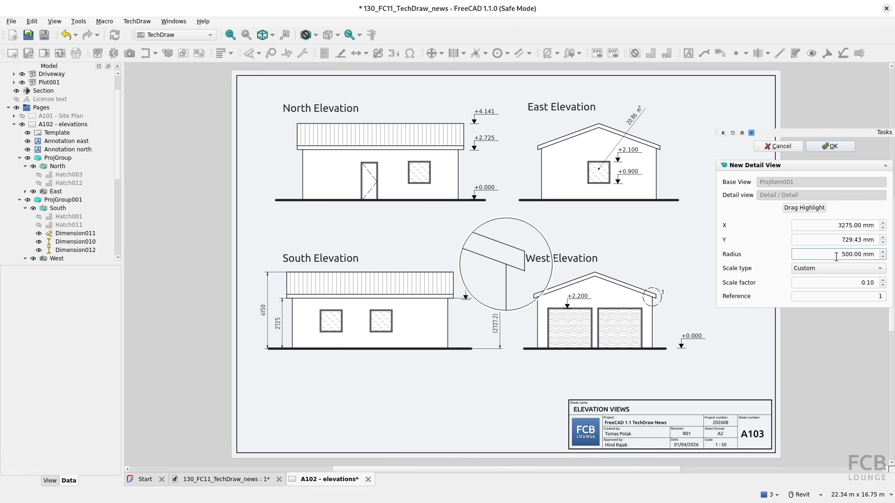
pyautogui.click(837, 148)
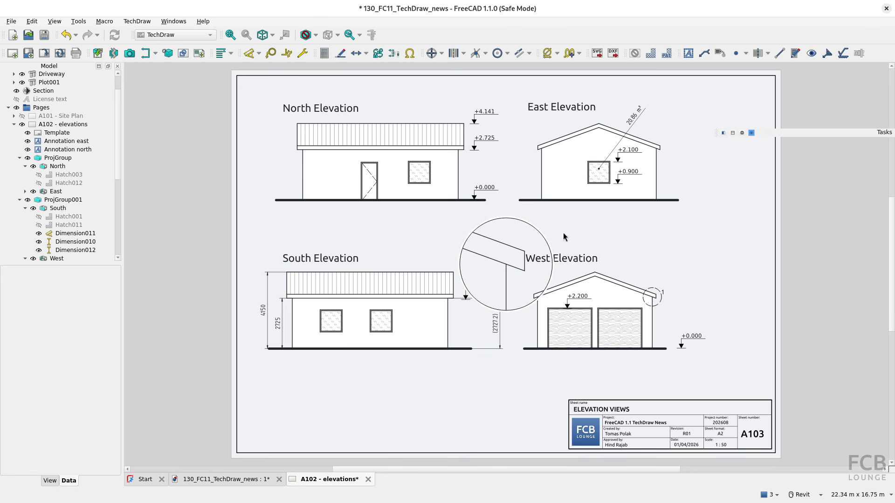
# Move the eave detail view to the right, beside the West Elevation
pyautogui.moveTo(542, 234); pyautogui.dragTo(739, 236)
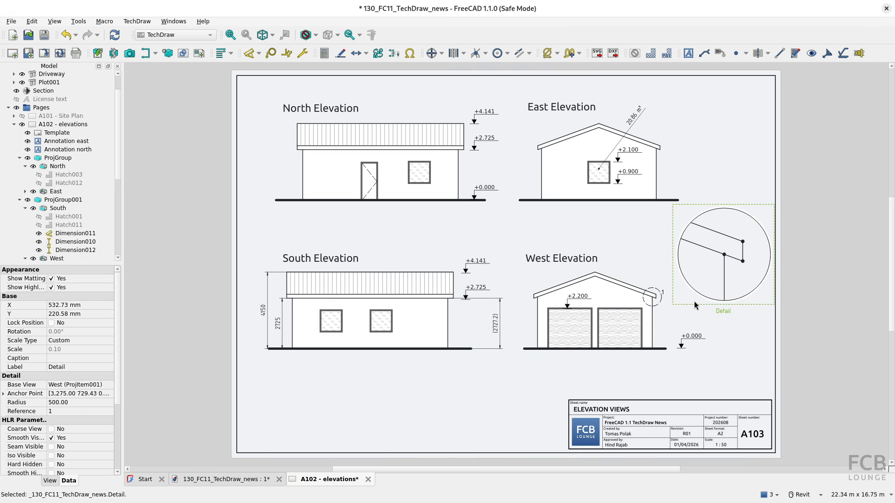
pyautogui.scroll(-3, 92, 200)
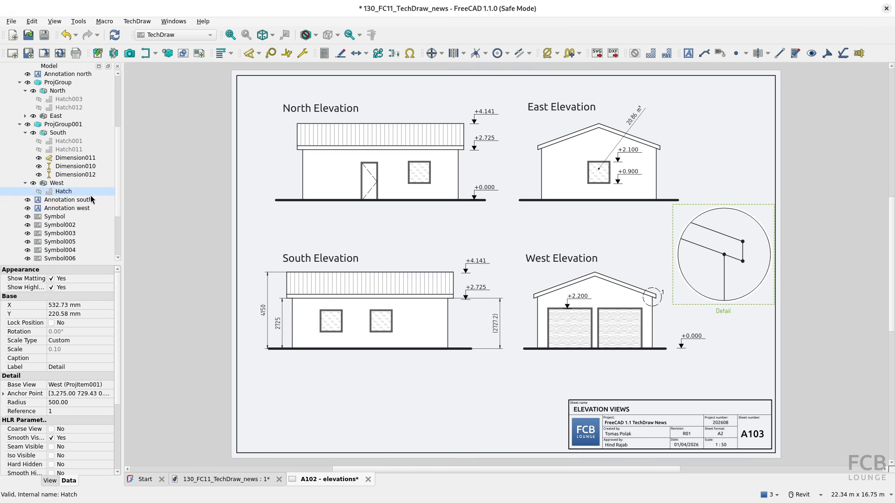
pyautogui.scroll(-2, 118, 227)
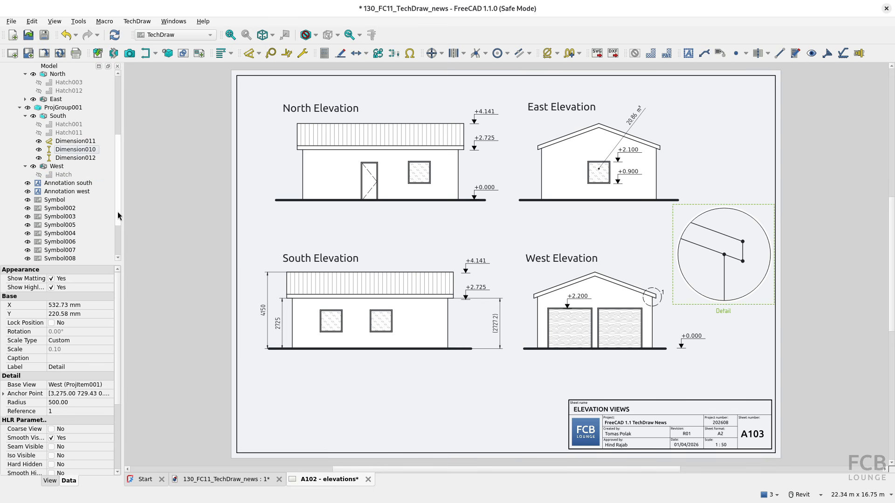
pyautogui.scroll(-1, 117, 227)
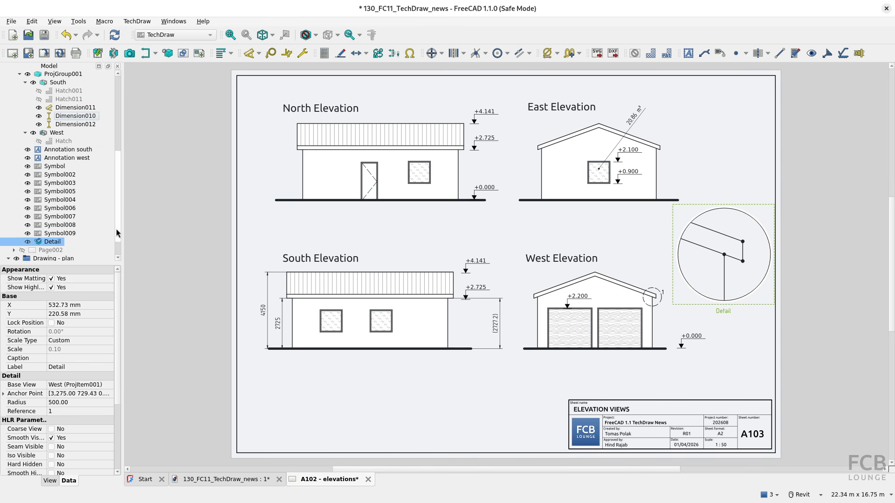
# Reopen the Detail view and drag its circle onto the West Elevation's left roof eave
pyautogui.doubleClick(54, 244)
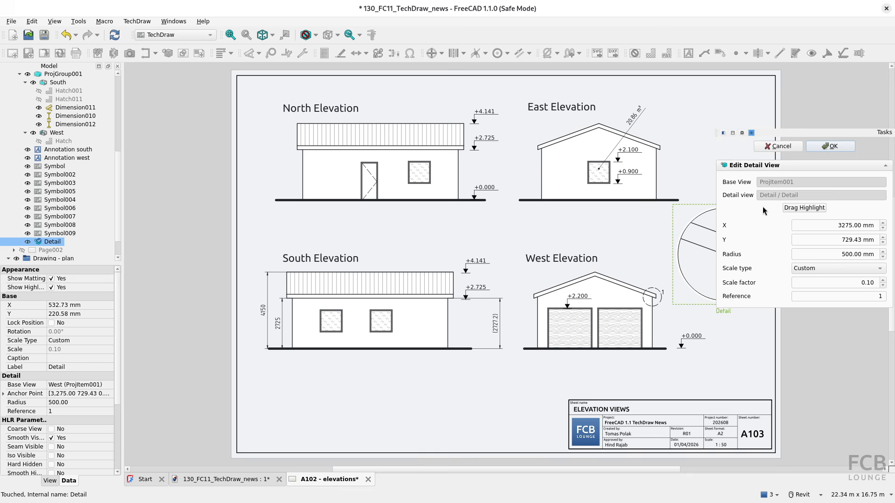
pyautogui.click(800, 209)
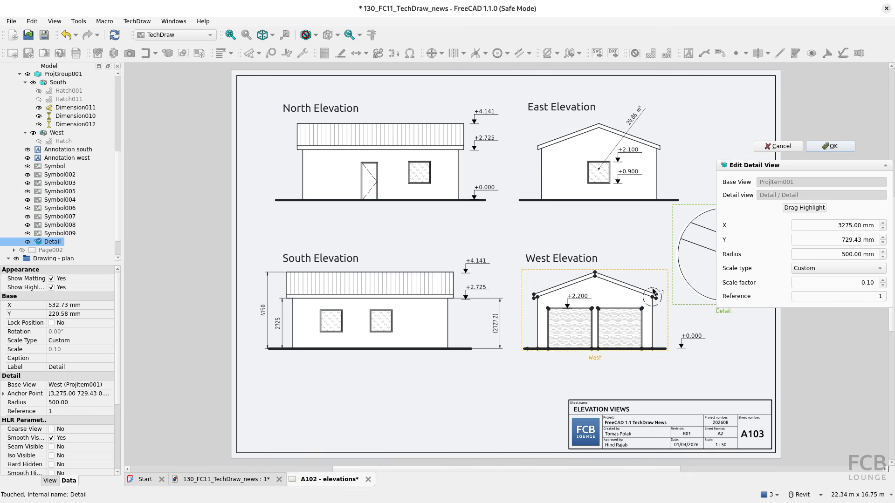
pyautogui.click(804, 208)
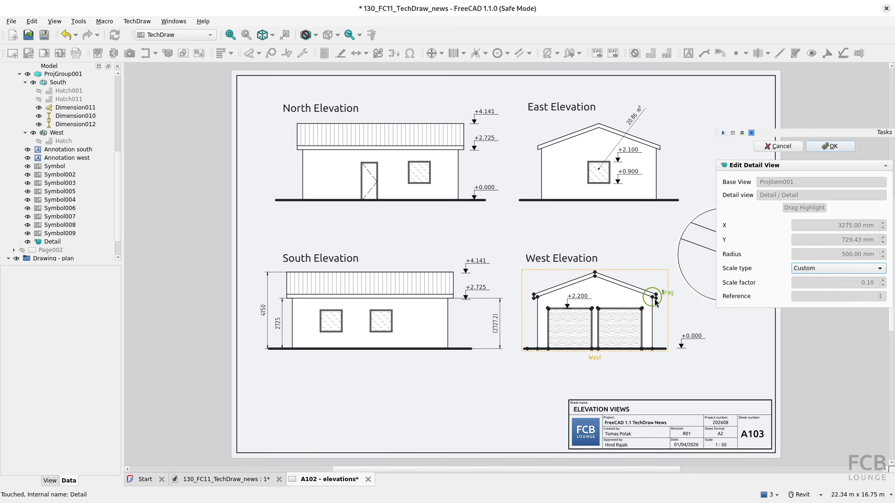
pyautogui.moveTo(655, 292); pyautogui.dragTo(534, 294)
pyautogui.moveTo(634, 332); pyautogui.dragTo(568, 335, button='middle')
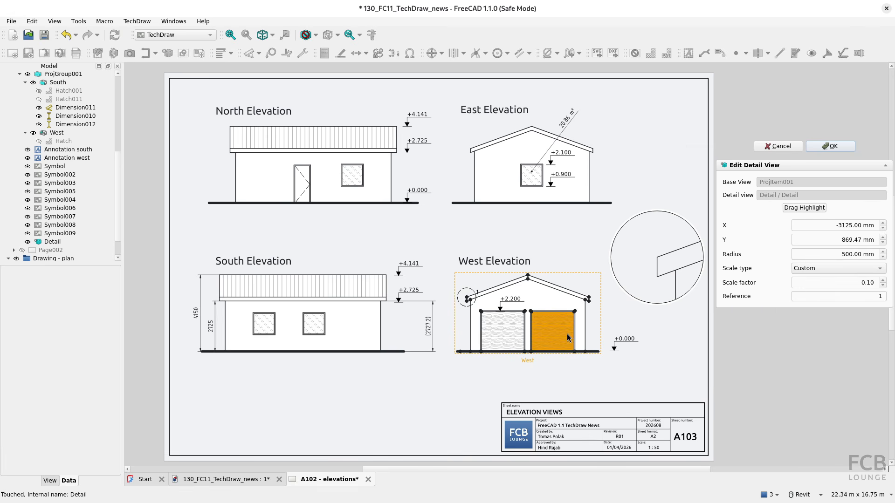
pyautogui.click(831, 146)
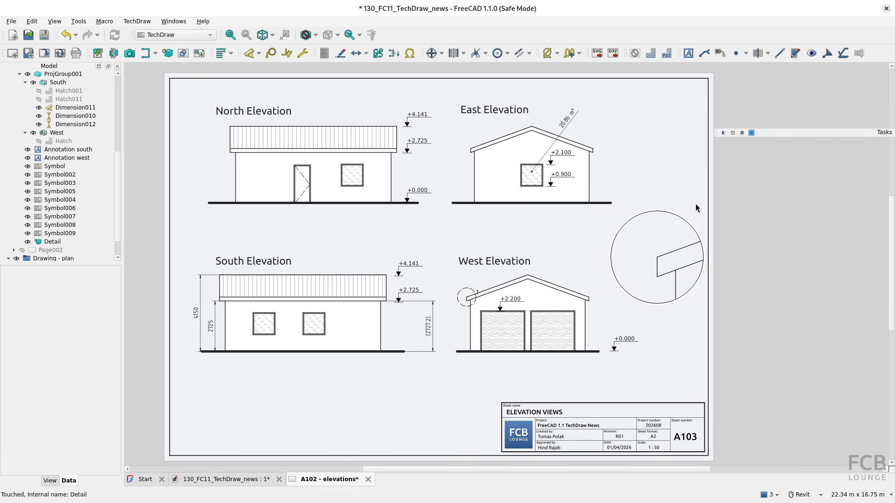
pyautogui.moveTo(556, 271); pyautogui.dragTo(610, 269, button='middle')
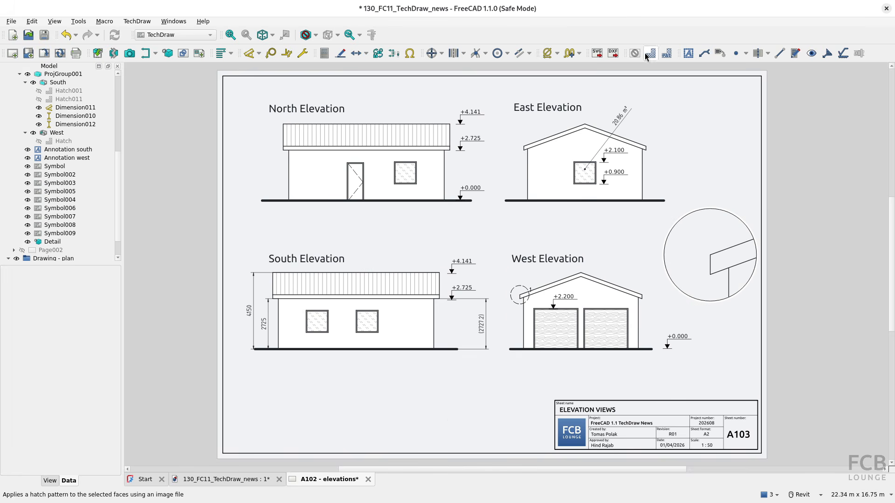
# Browse the Cosmetic Circle tool list and the Repair Dimension References command without altering the sheet
pyautogui.click(508, 54)
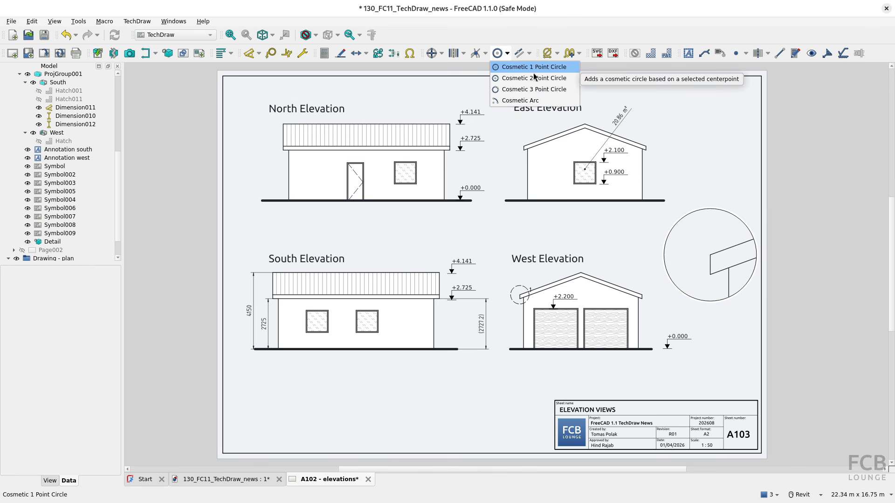
pyautogui.click(529, 37)
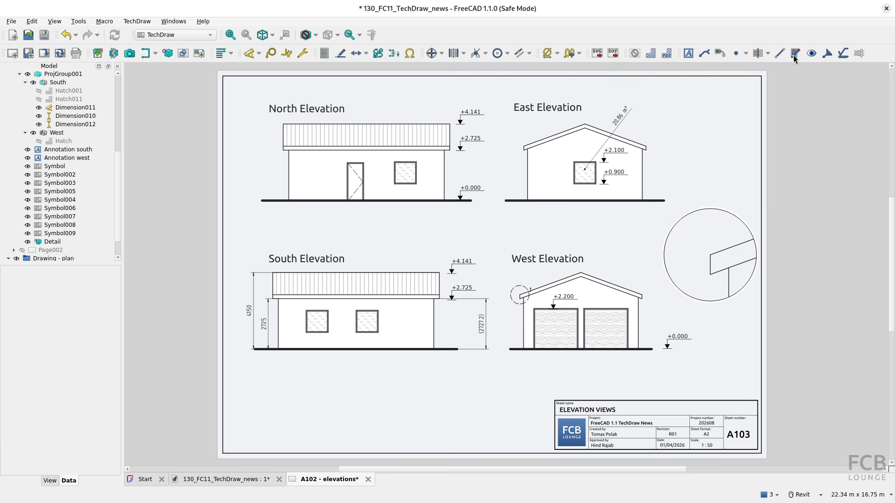
pyautogui.click(508, 54)
pyautogui.click(509, 54)
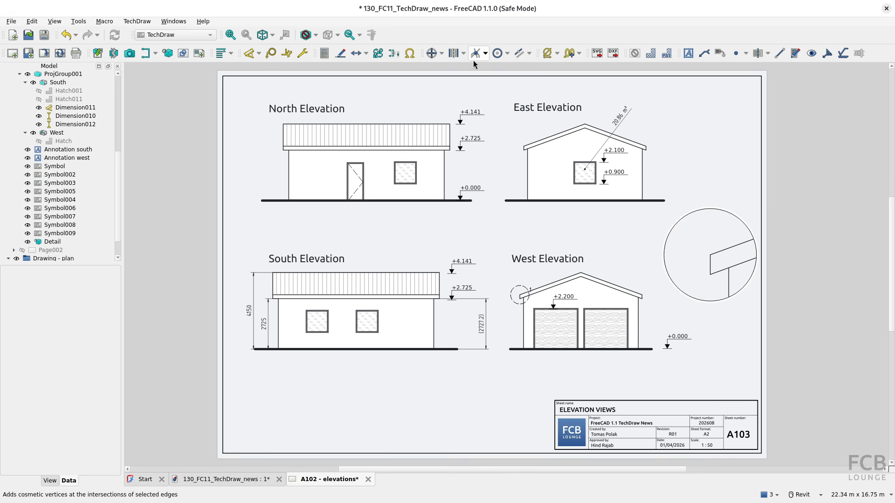
pyautogui.click(299, 55)
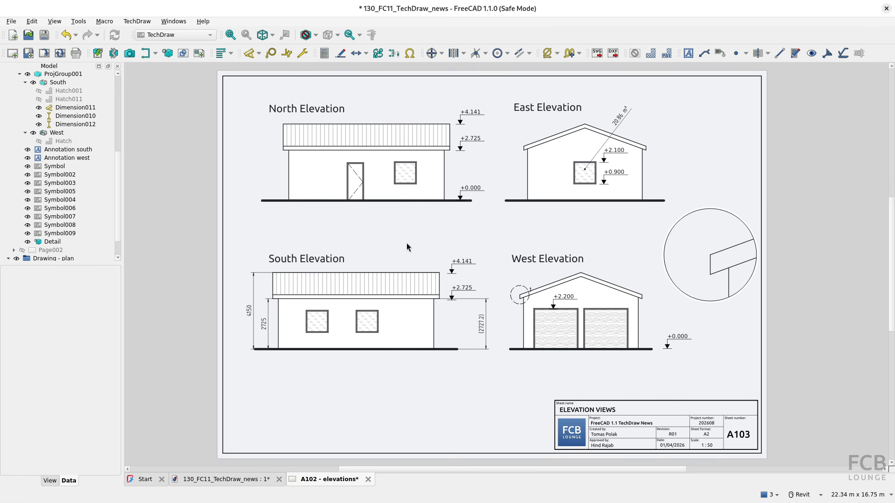
# Tick Validate shapes under Preferences > TechDraw > Advanced and accept the change
pyautogui.click(32, 21)
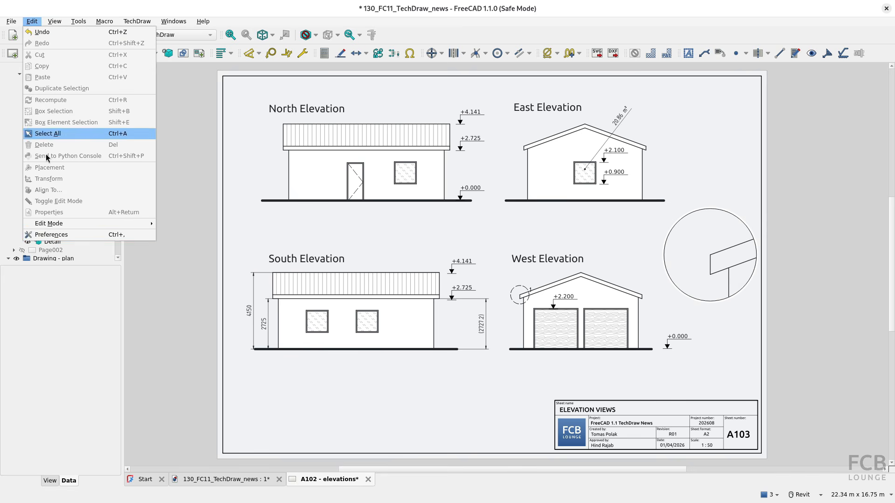
pyautogui.click(50, 235)
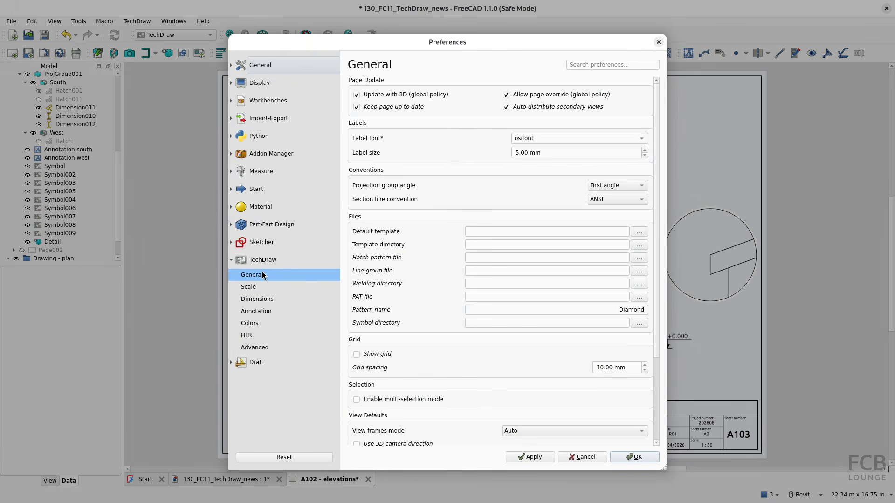
pyautogui.click(269, 348)
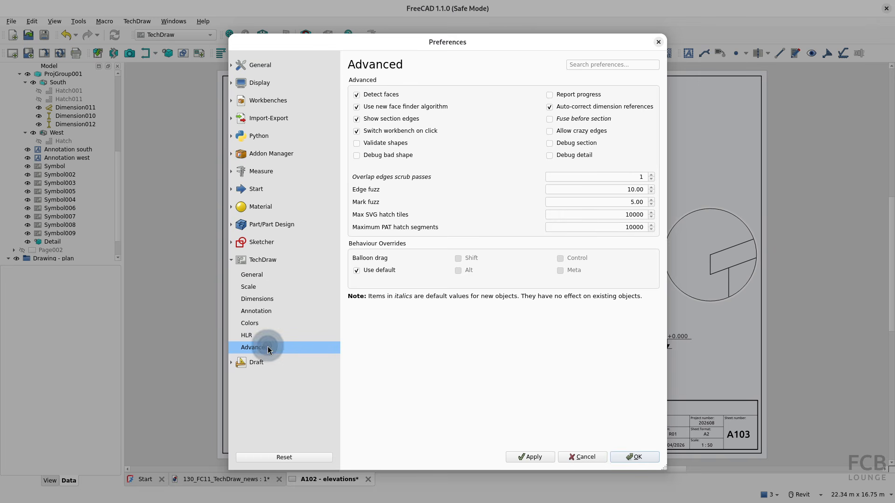
pyautogui.click(374, 142)
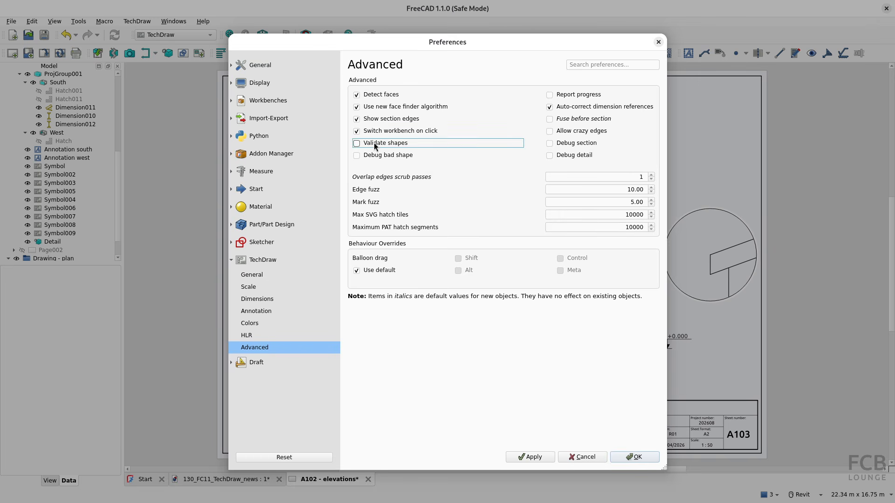
pyautogui.click(377, 158)
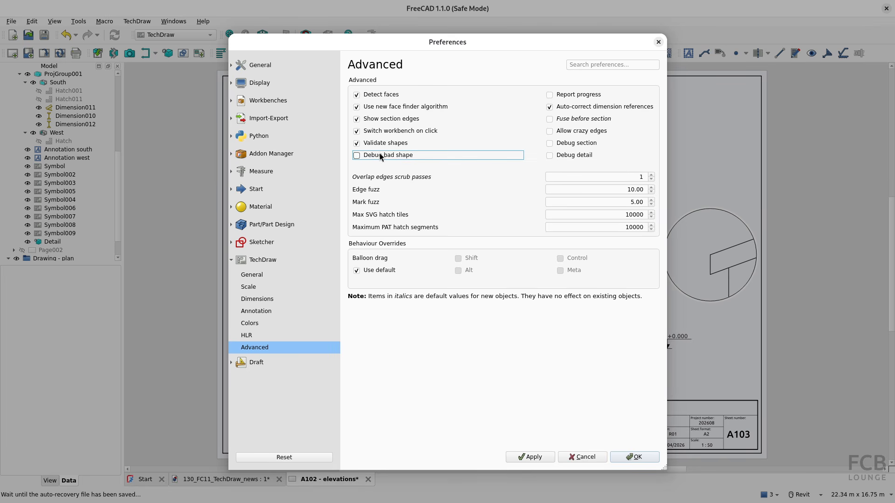
pyautogui.click(635, 457)
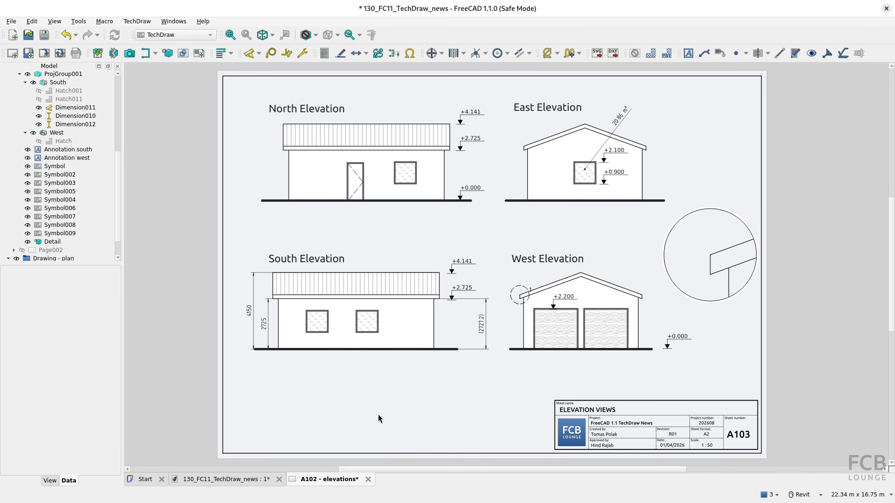
pyautogui.click(321, 484)
pyautogui.click(57, 23)
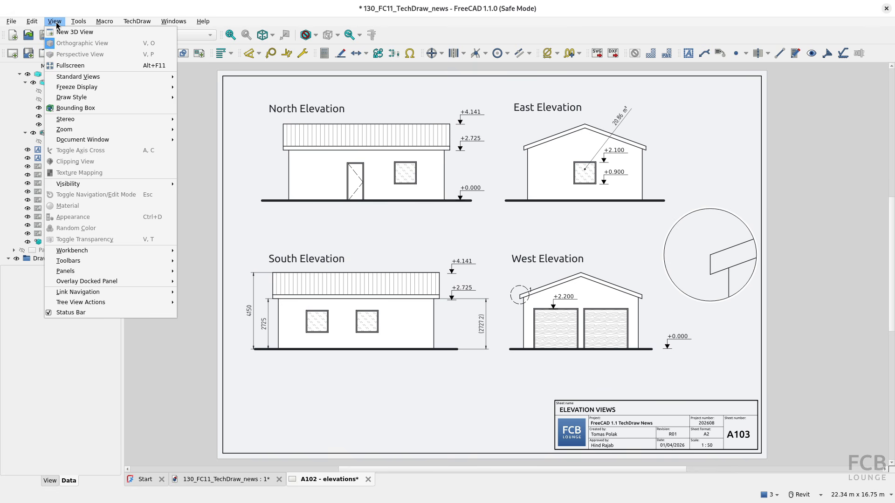
pyautogui.moveTo(90, 143)
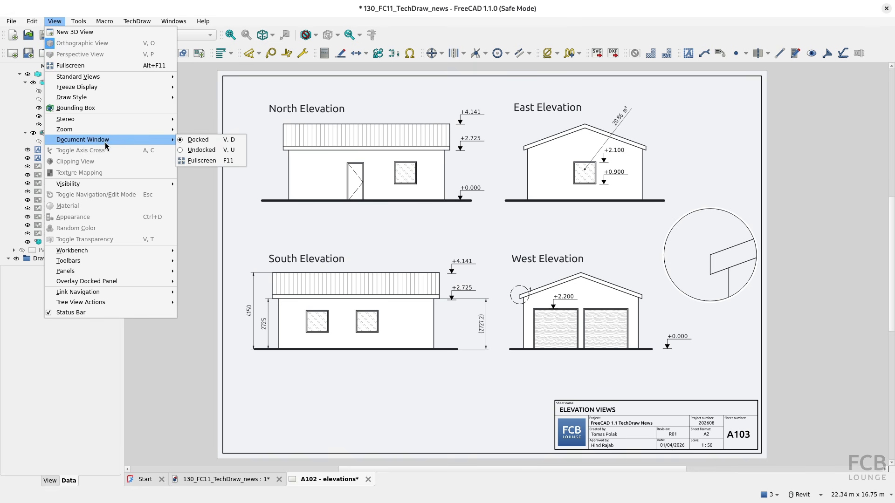
pyautogui.click(195, 154)
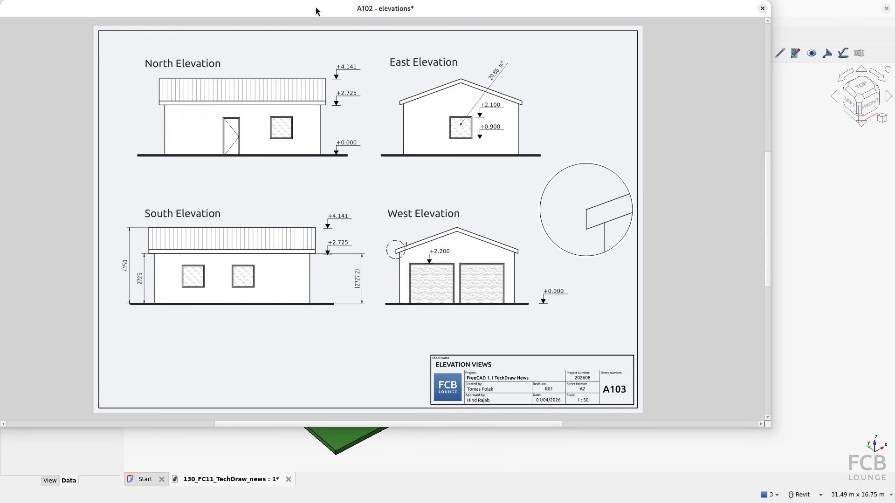
pyautogui.moveTo(314, 8)
pyautogui.mouseDown()
pyautogui.moveTo(347, 49)
pyautogui.moveTo(461, 137)
pyautogui.moveTo(546, 226)
pyautogui.moveTo(626, 266)
pyautogui.moveTo(672, 180)
pyautogui.moveTo(689, 88)
pyautogui.moveTo(866, 76)
pyautogui.mouseUp()
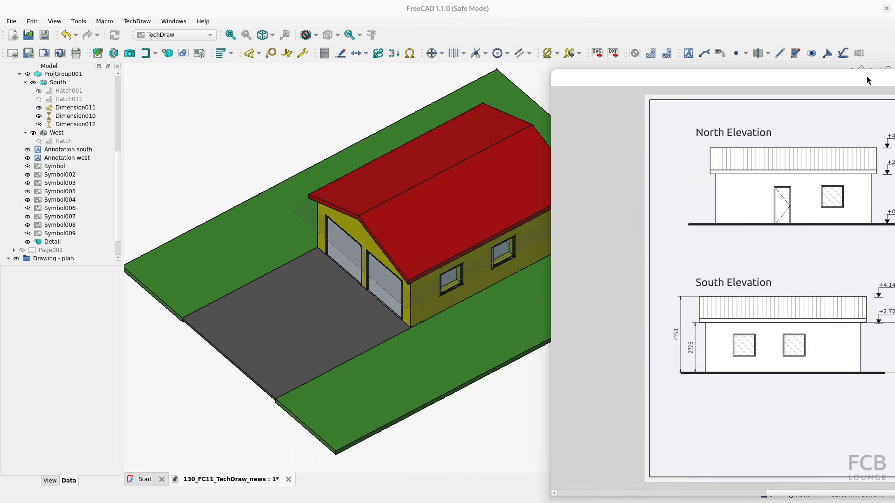
pyautogui.doubleClick(837, 82)
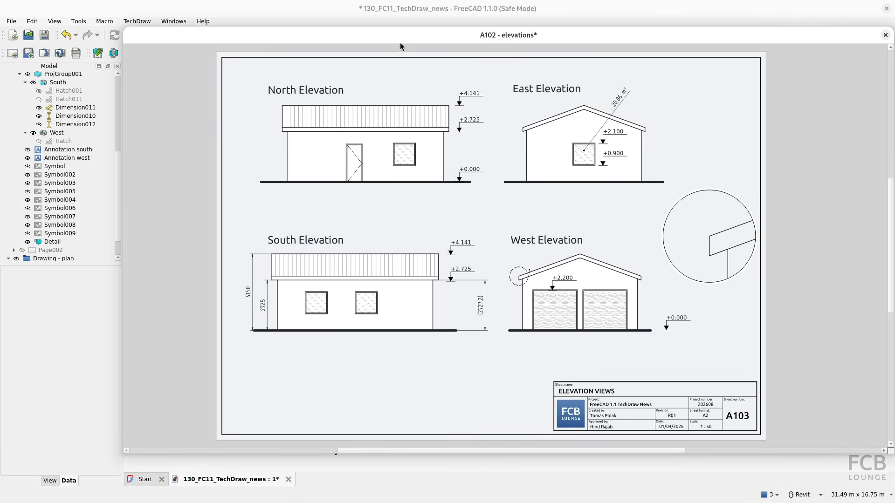
pyautogui.moveTo(124, 181); pyautogui.dragTo(438, 180)
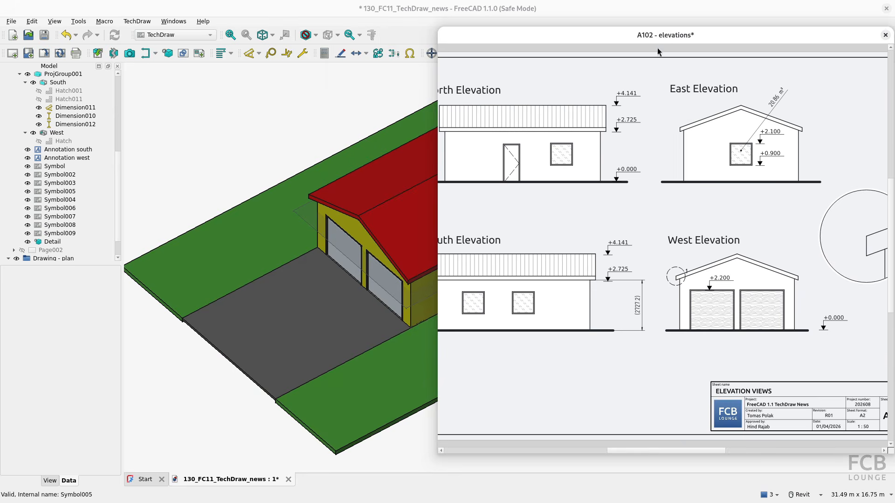
pyautogui.moveTo(661, 33); pyautogui.dragTo(589, 41)
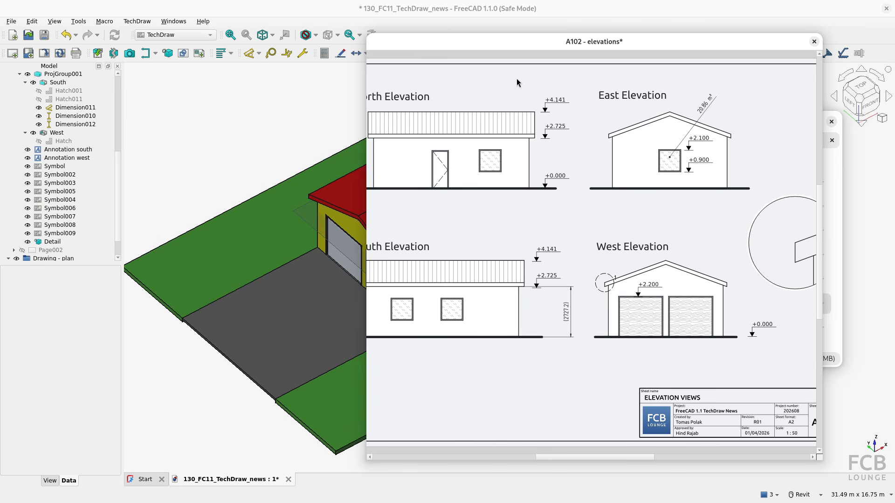
pyautogui.press('v')
pyautogui.press('d')
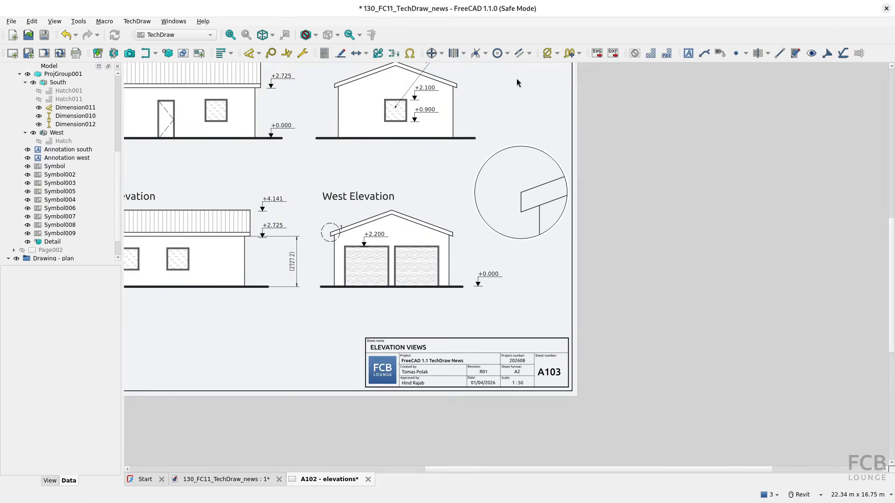
pyautogui.moveTo(392, 212); pyautogui.dragTo(512, 268, button='middle')
pyautogui.scroll(-1, 512, 268)
pyautogui.click(333, 479)
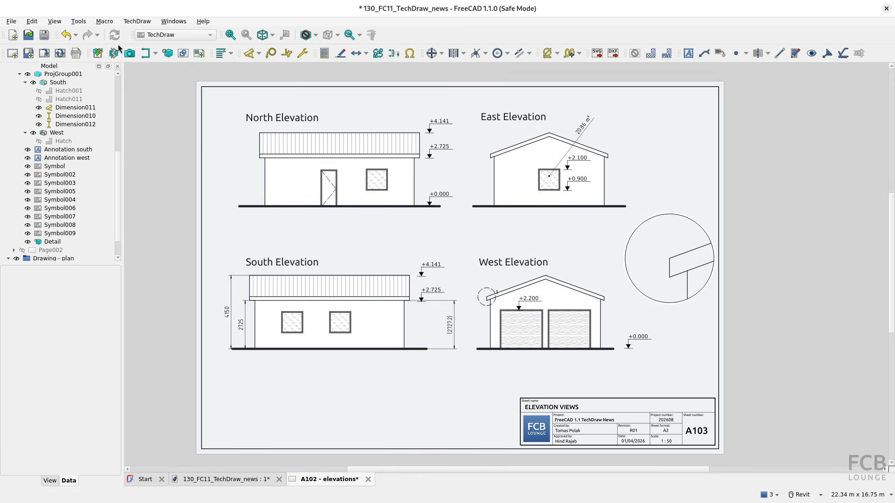
pyautogui.click(54, 22)
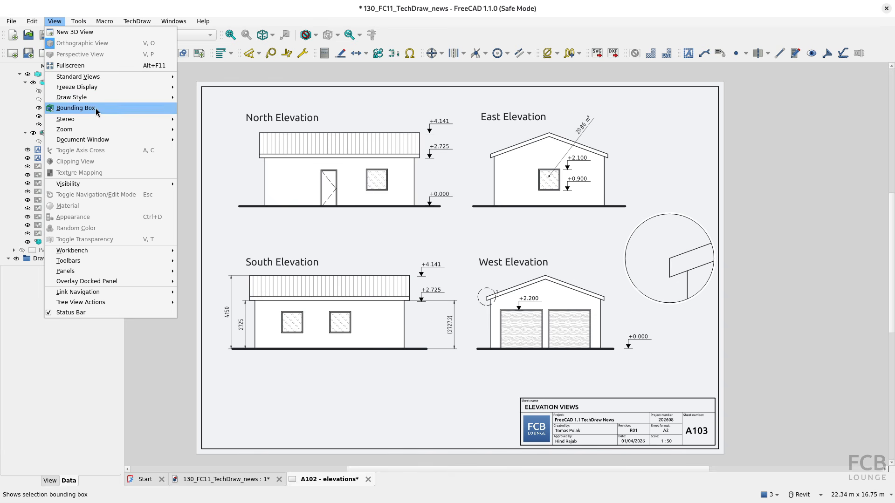
pyautogui.moveTo(97, 142)
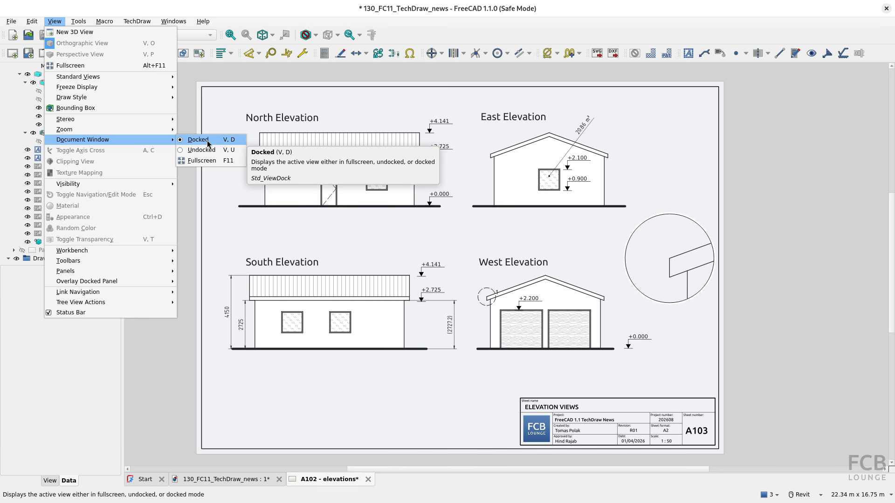
pyautogui.click(783, 193)
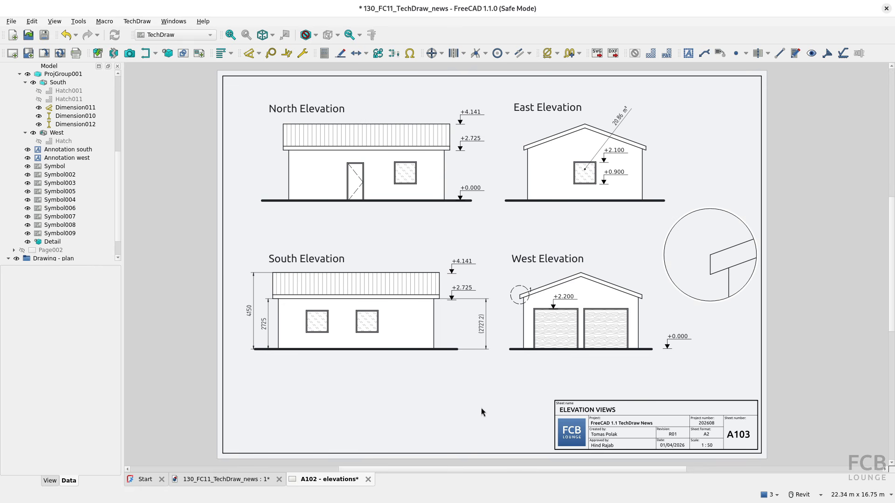
# Select the ELEVATION VIEWS and Project title-block fields, clear the selection, then switch to the browser
pyautogui.click(591, 410)
pyautogui.click(603, 422)
pyautogui.click(564, 412)
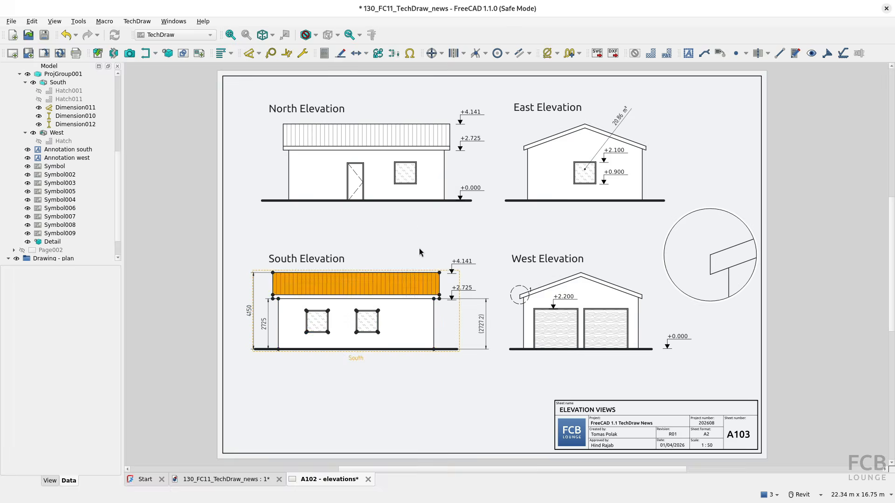
pyautogui.click(489, 15)
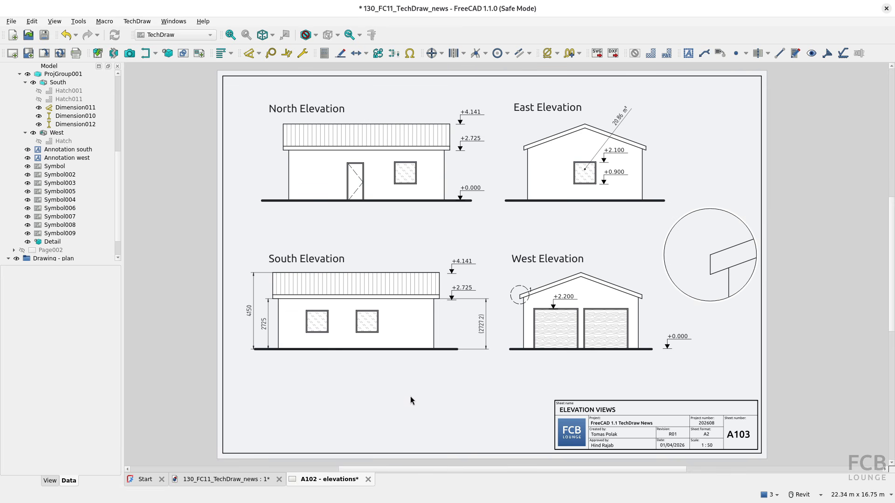
pyautogui.hotkey('alt', 'Tab')
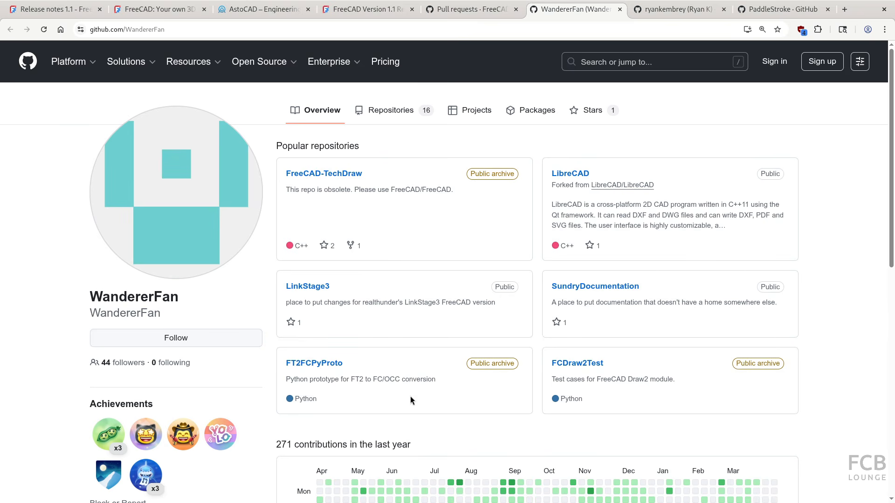
# Look through two more contributors' GitHub profiles, then go to the AstoCAD 'Making FreeCAD Better' tab
pyautogui.click(171, 299)
pyautogui.click(661, 11)
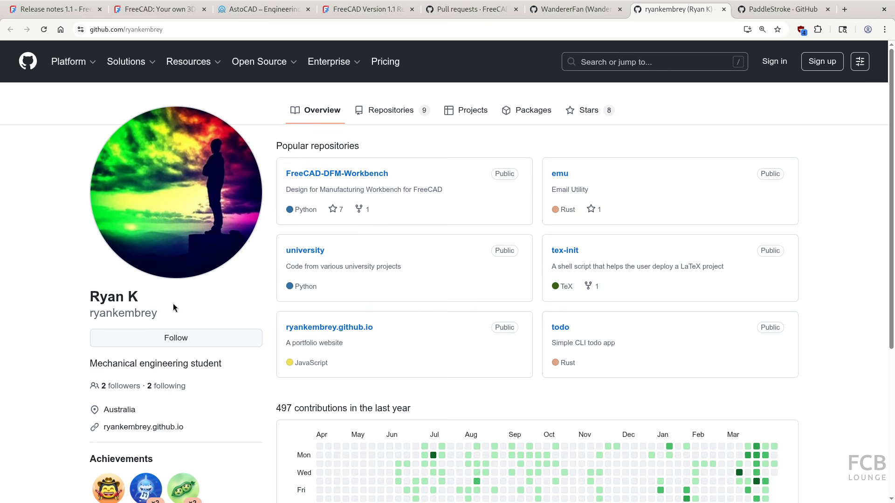
pyautogui.click(156, 297)
pyautogui.click(764, 10)
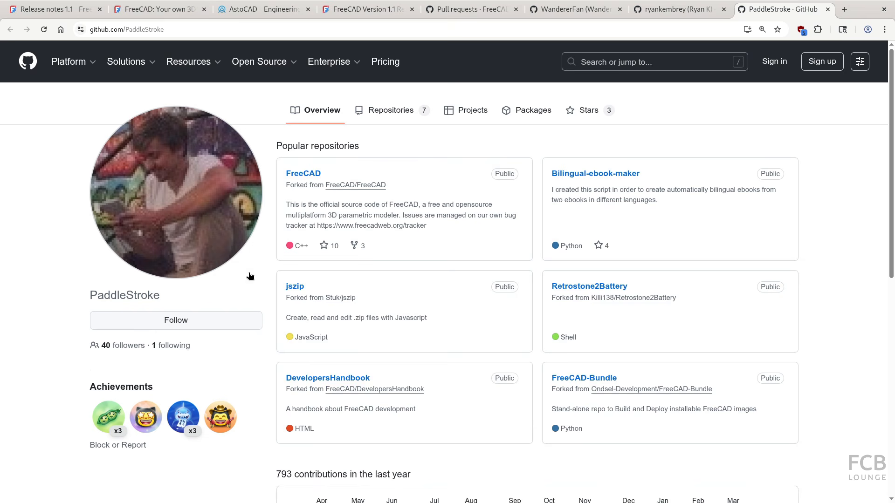
pyautogui.click(259, 9)
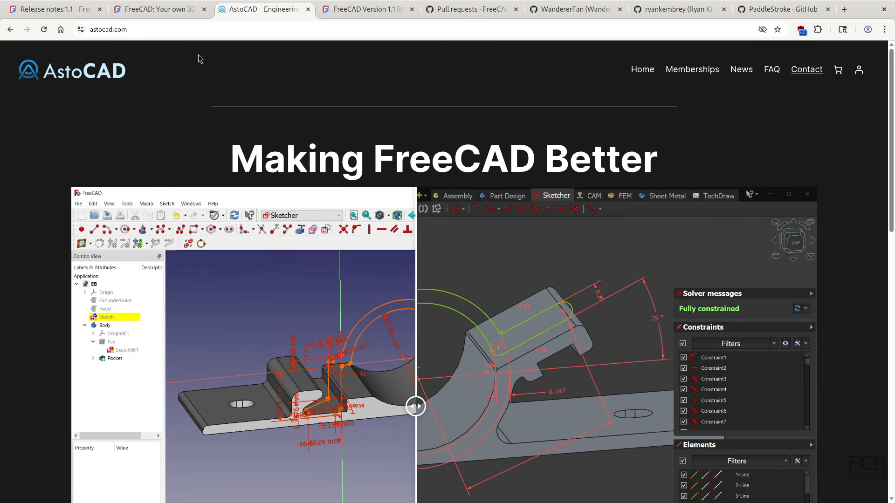
# Go to the freecad.org home page, 'Your own 3D parametric modeler'
pyautogui.click(125, 77)
pyautogui.press('ctrl')
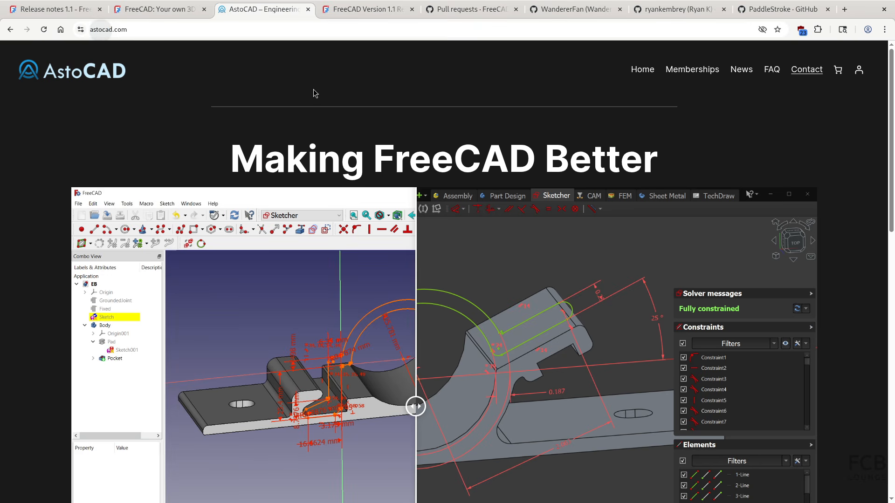
pyautogui.click(151, 10)
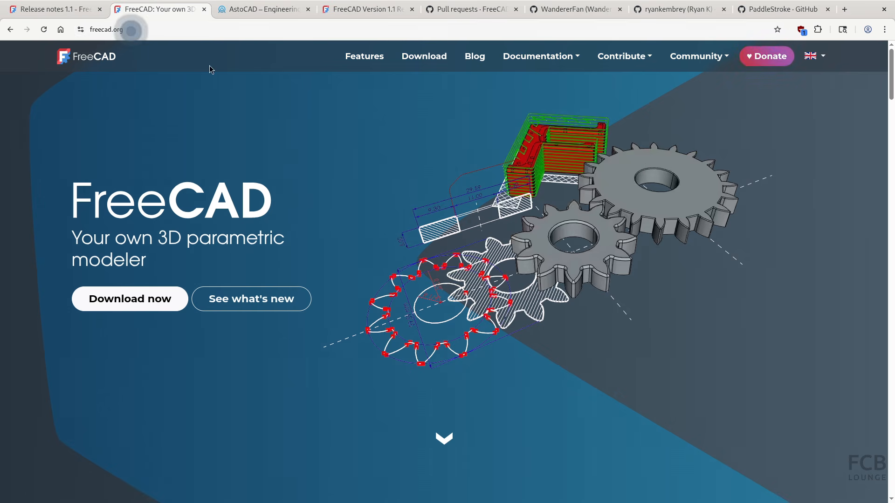
pyautogui.click(763, 57)
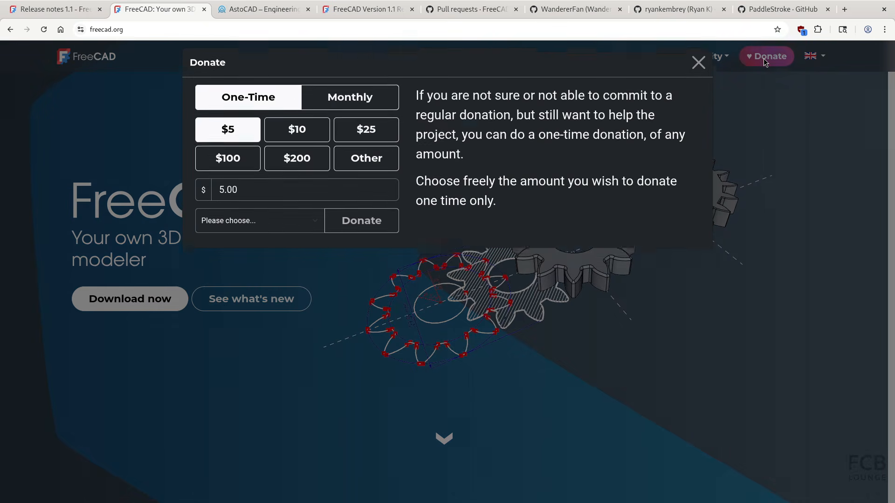
pyautogui.click(226, 172)
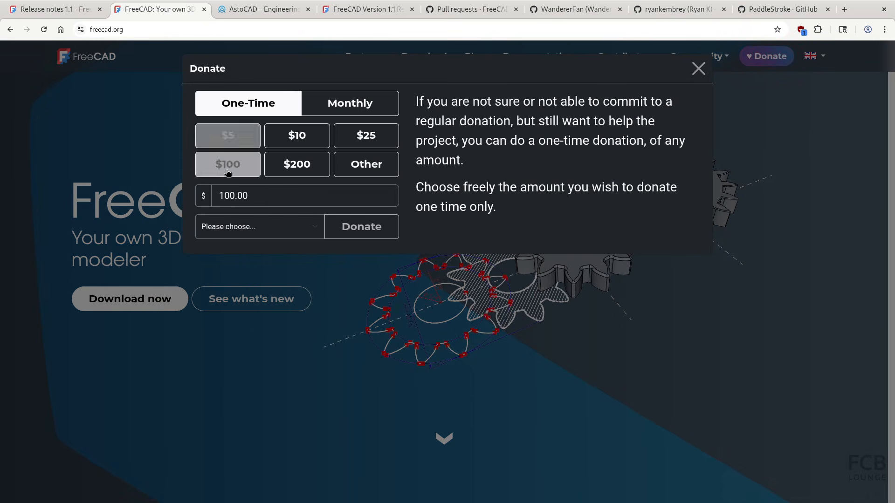
pyautogui.click(248, 227)
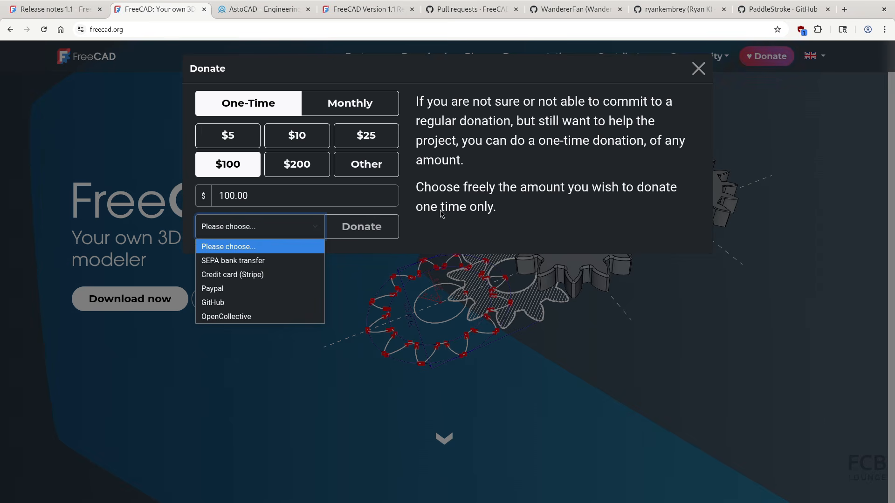
pyautogui.click(696, 71)
pyautogui.click(698, 69)
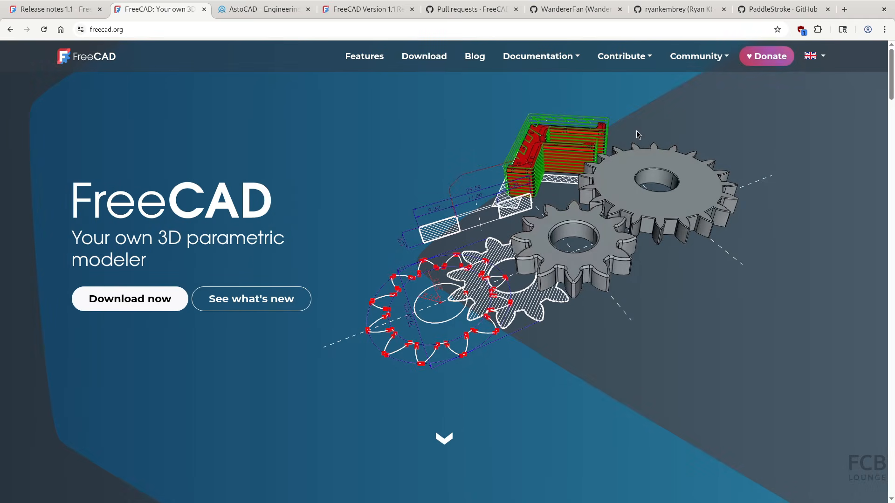